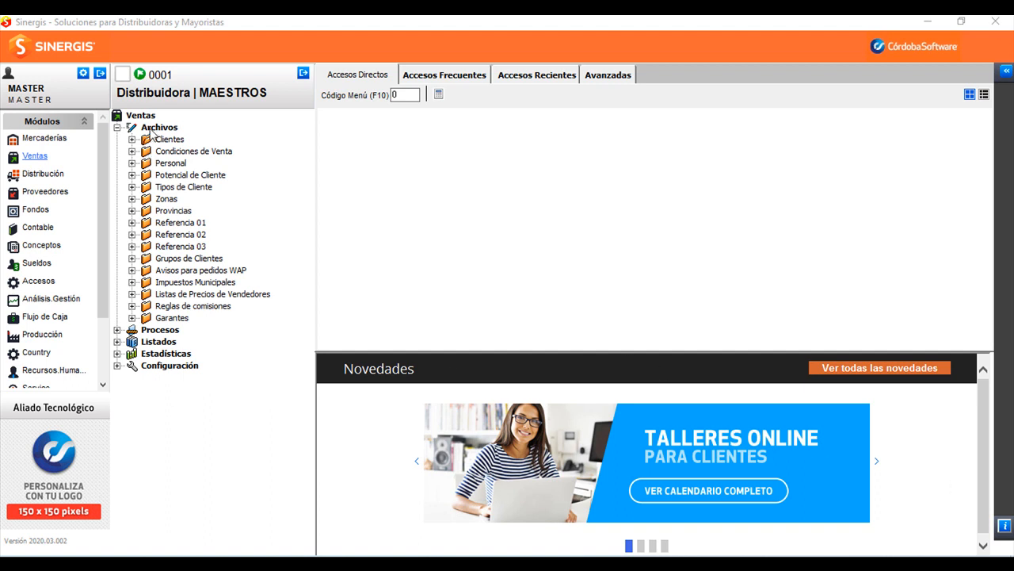
- Open Clientes > Actualización under Ventas > Archivos to list all client records
{"action": "left_click", "coordinate": [133, 139]}
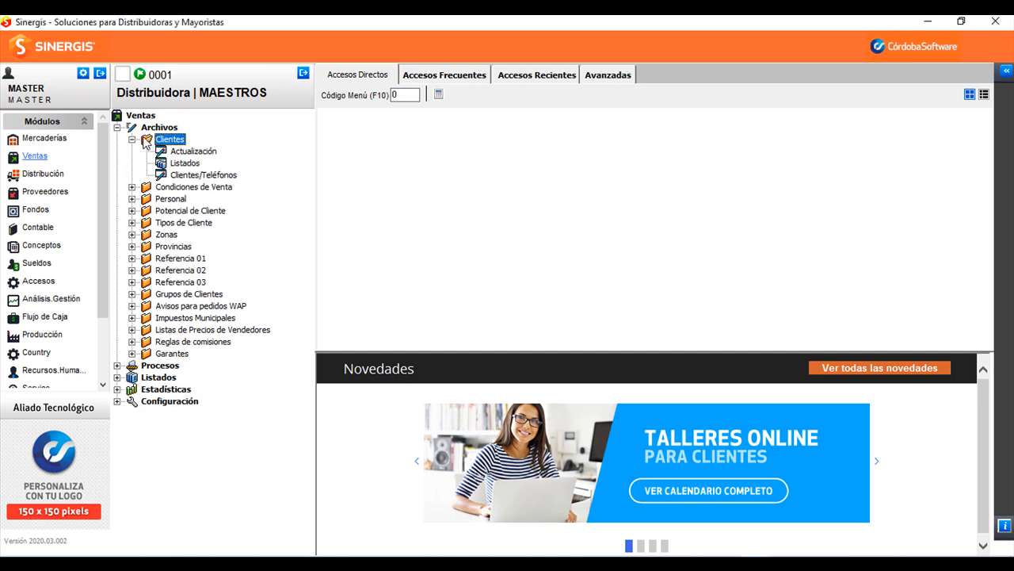
{"action": "left_click", "coordinate": [183, 152]}
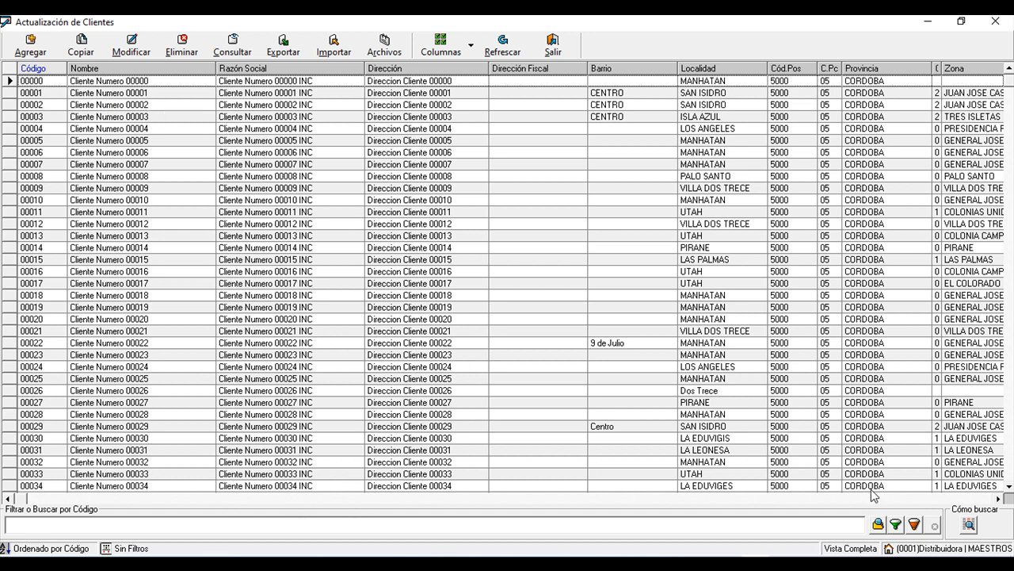
- Scroll the client grid to the right to review its remaining columns
{"action": "scroll", "coordinate": [876, 512], "scroll_direction": "right", "scroll_amount": 10}
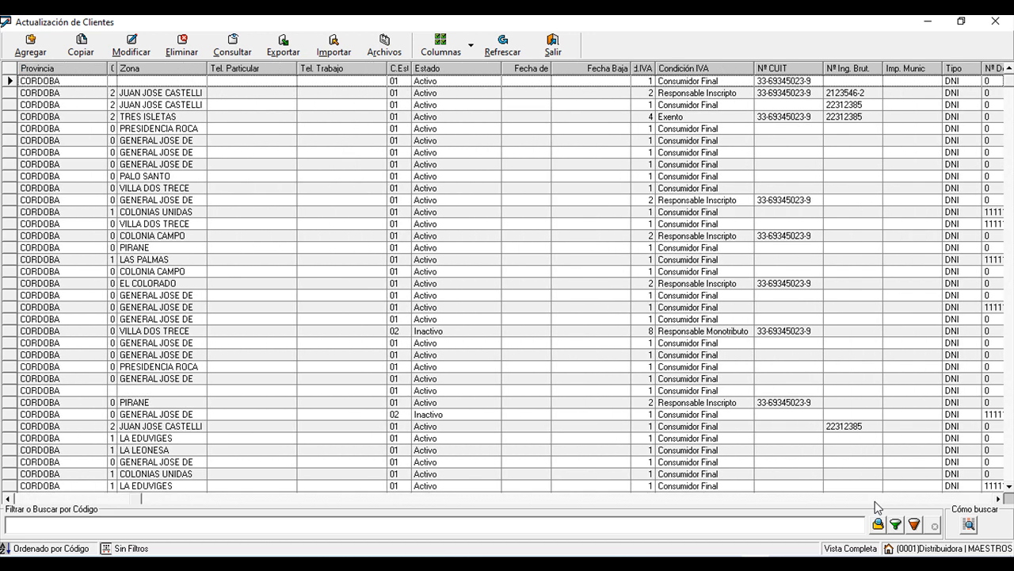
{"action": "scroll", "coordinate": [878, 507], "scroll_direction": "right", "scroll_amount": 6}
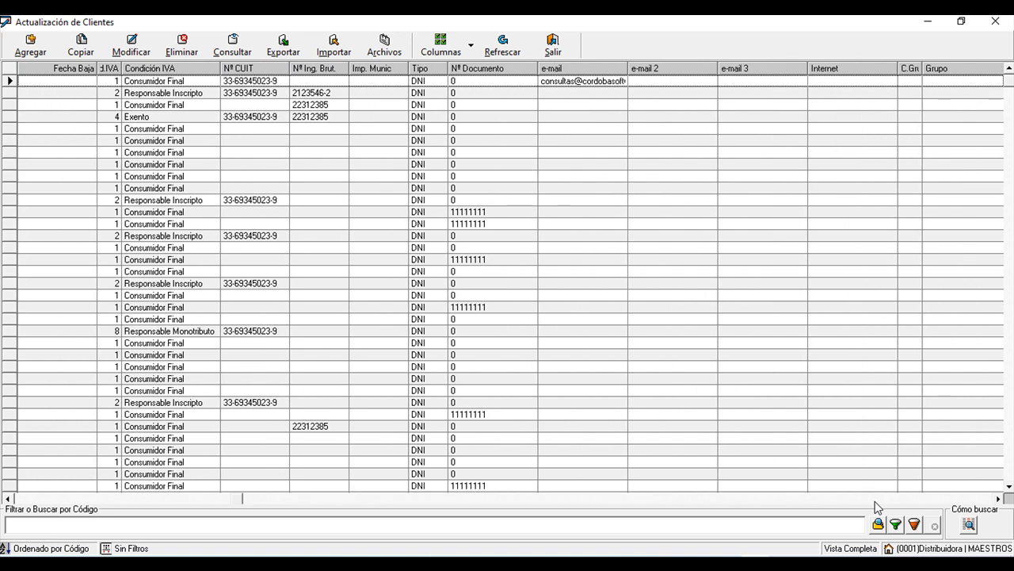
{"action": "scroll", "coordinate": [877, 507], "scroll_direction": "right", "scroll_amount": 5}
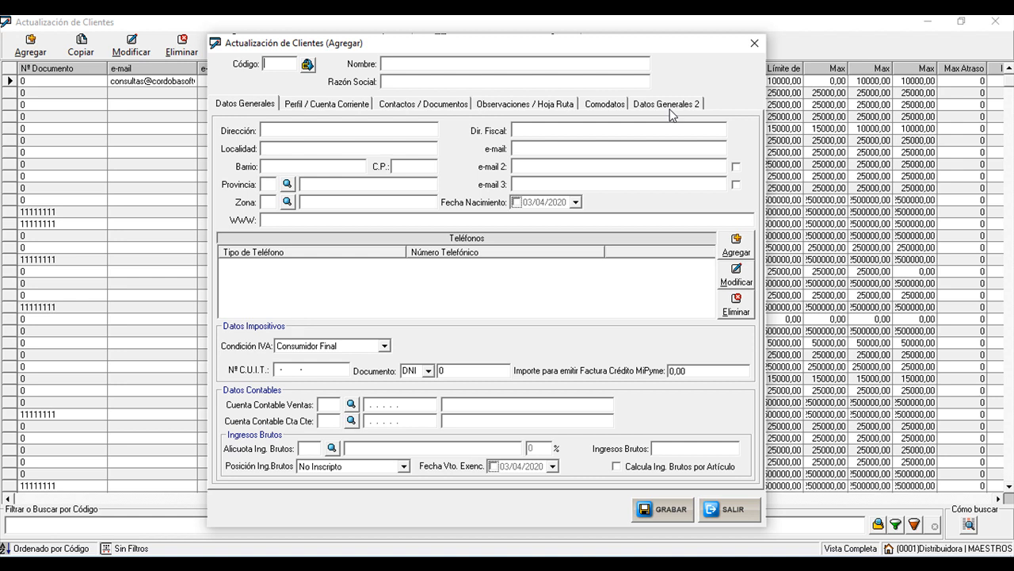
- Generate the next client code and correct it to 00362
{"action": "left_click", "coordinate": [306, 67]}
{"action": "left_click_drag", "start_coordinate": [272, 64], "coordinate": [263, 64]}
{"action": "type", "text": "aa"}
{"action": "key", "text": "BackSpace"}
{"action": "key", "text": "BackSpace"}
{"action": "type", "text": "AA"}
{"action": "key", "text": "BackSpace"}
{"action": "key", "text": "BackSpace"}
{"action": "type", "text": "00"}
- Enter the client name CLIENTE DE PRUEBA 00362
{"action": "left_click", "coordinate": [387, 63]}
{"action": "type", "text": "clIENTE"}
{"action": "key", "text": "BackSpace"}
{"action": "key", "text": "BackSpace"}
{"action": "key", "text": "BackSpace"}
{"action": "key", "text": "BackSpace"}
{"action": "key", "text": "BackSpace"}
{"action": "key", "text": "BackSpace"}
{"action": "key", "text": "BackSpace"}
{"action": "type", "text": "CLIENTE DE PRUEBA"}
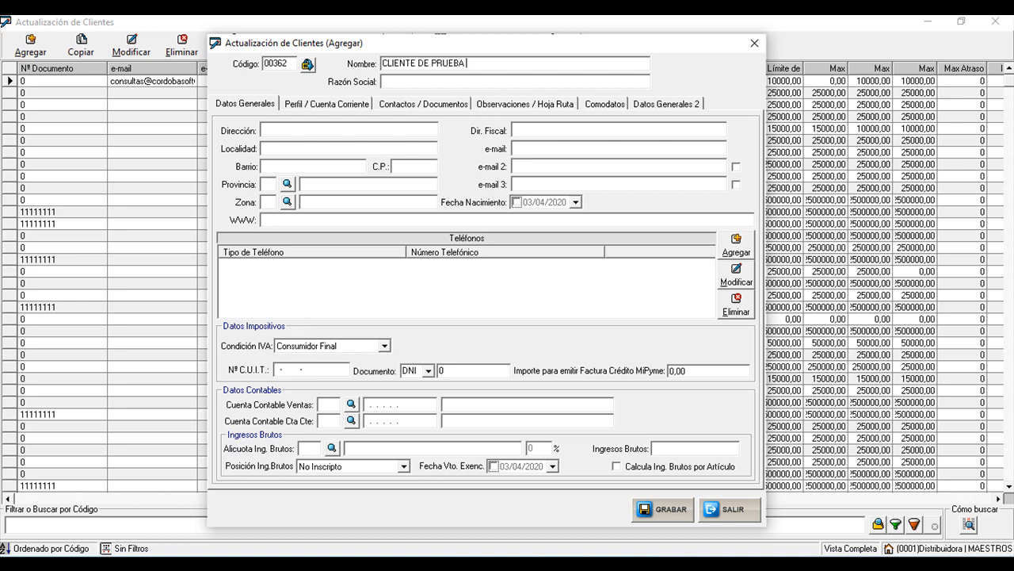
{"action": "type", "text": " 00362"}
{"action": "key", "text": "Tab"}
{"action": "key", "text": "Tab"}
- Enter Calle Principal 123 as the client's street address
{"action": "left_click", "coordinate": [394, 131]}
{"action": "type", "text": "all"}
{"action": "key", "text": "BackSpace"}
{"action": "key", "text": "BackSpace"}
{"action": "key", "text": "BackSpace"}
{"action": "key", "text": "BackSpace"}
{"action": "type", "text": "Calle Pinci"}
{"action": "key", "text": "BackSpace"}
{"action": "key", "text": "BackSpace"}
{"action": "key", "text": "BackSpace"}
{"action": "key", "text": "BackSpace"}
{"action": "type", "text": "rincipal 123"}
{"action": "left_click", "coordinate": [555, 129]}
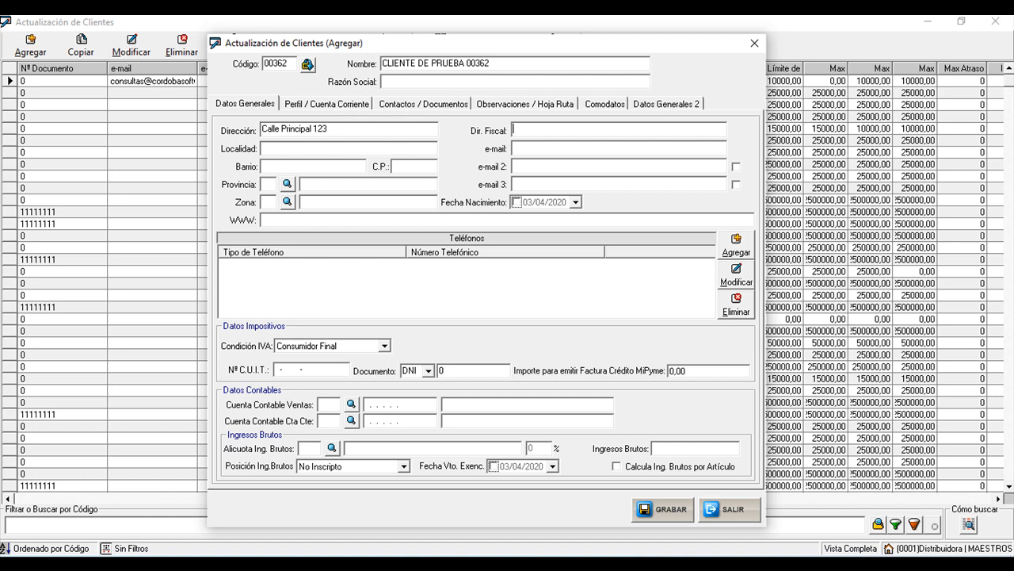
{"action": "left_click", "coordinate": [278, 146]}
- Type Cordoba as the locality, then shorten it to Cba
{"action": "type", "text": "Cordoba"}
{"action": "left_click", "coordinate": [278, 144]}
{"action": "key", "text": "BackSpace"}
{"action": "key", "text": "BackSpace"}
{"action": "key", "text": "BackSpace"}
{"action": "key", "text": "Delete"}
{"action": "key", "text": "Delete"}
{"action": "key", "text": "Delete"}
{"action": "type", "text": "órdoba"}
{"action": "key", "text": "BackSpace"}
{"action": "key", "text": "BackSpace"}
{"action": "key", "text": "BackSpace"}
{"action": "key", "text": "BackSpace"}
{"action": "key", "text": "BackSpace"}
{"action": "key", "text": "BackSpace"}
{"action": "type", "text": "ba"}
- Change the locality to Bs As. and show the Perfil / Cuenta Corriente page
{"action": "key", "text": "BackSpace"}
{"action": "key", "text": "BackSpace"}
{"action": "key", "text": "BackSpace"}
{"action": "type", "text": "Bs"}
{"action": "key", "text": "BackSpace"}
{"action": "key", "text": "BackSpace"}
{"action": "type", "text": "sAs"}
{"action": "key", "text": "Left"}
{"action": "key", "text": "Left"}
{"action": "key", "text": "End"}
{"action": "type", "text": "."}
{"action": "left_click", "coordinate": [306, 108]}
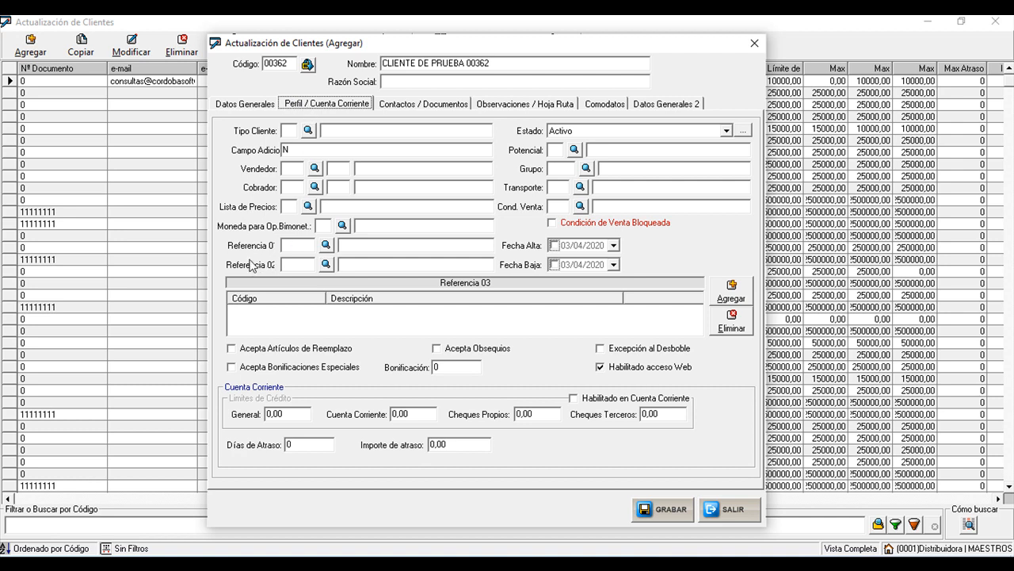
{"action": "left_click", "coordinate": [299, 244]}
{"action": "left_click", "coordinate": [325, 245]}
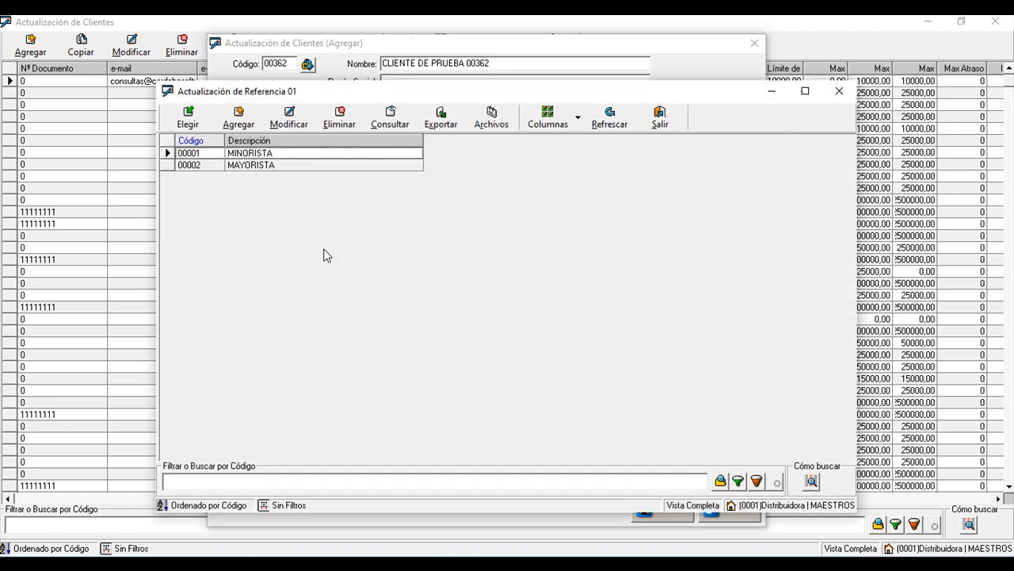
{"action": "left_click", "coordinate": [235, 155]}
{"action": "left_click", "coordinate": [677, 119]}
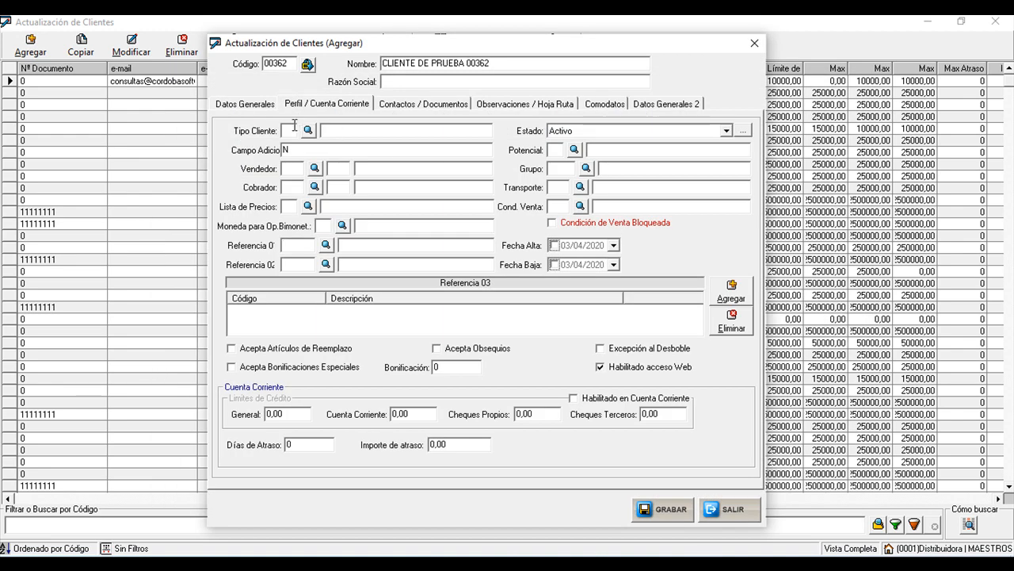
- Create Referencia 02 entry 00001 'Cordoba' and assign it to the client
{"action": "left_click", "coordinate": [325, 266]}
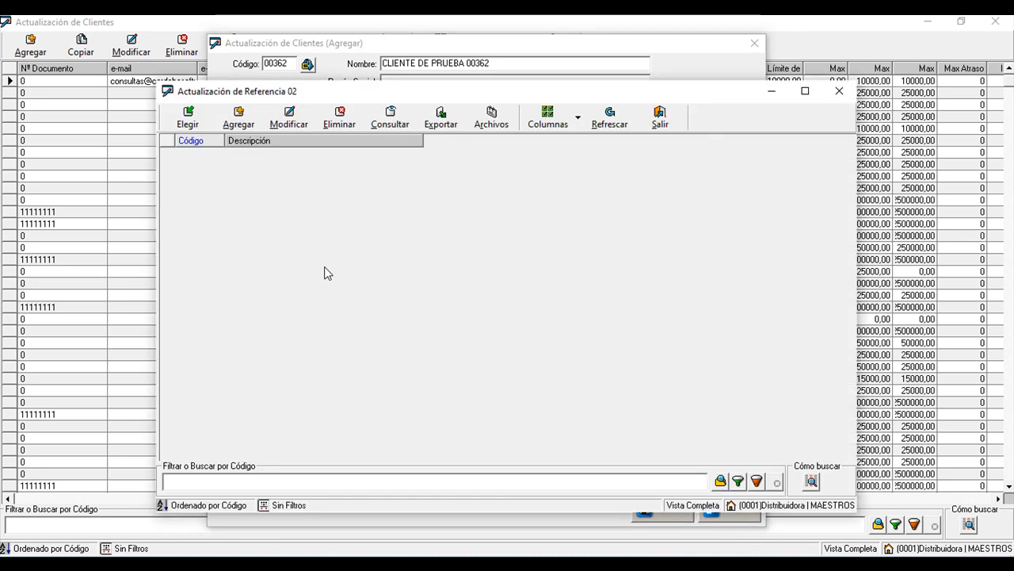
{"action": "left_click", "coordinate": [254, 128]}
{"action": "left_click", "coordinate": [469, 269]}
{"action": "left_click", "coordinate": [474, 289]}
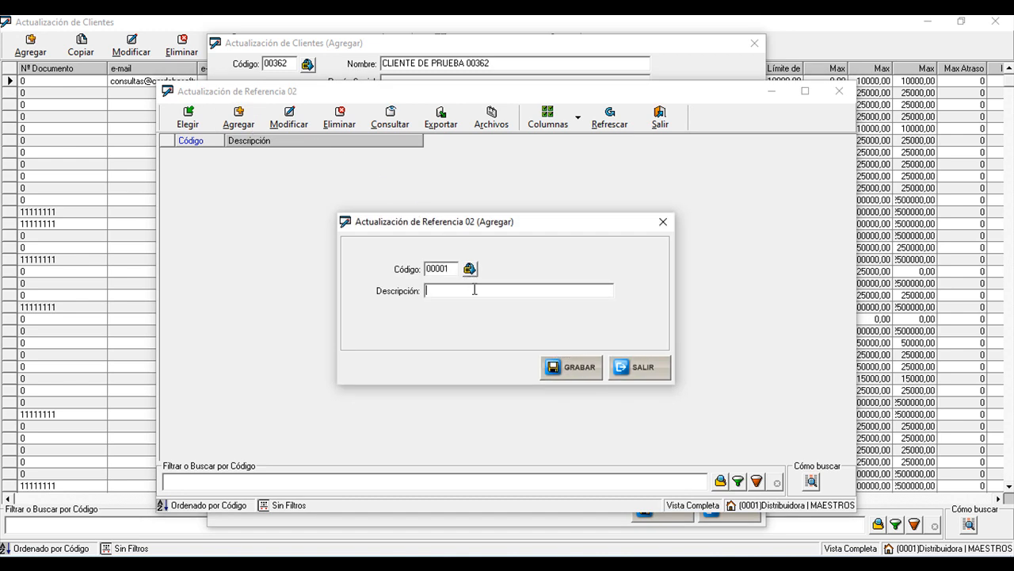
{"action": "type", "text": "Corodb"}
{"action": "key", "text": "BackSpace"}
{"action": "key", "text": "BackSpace"}
{"action": "type", "text": "oba"}
{"action": "left_click", "coordinate": [582, 367]}
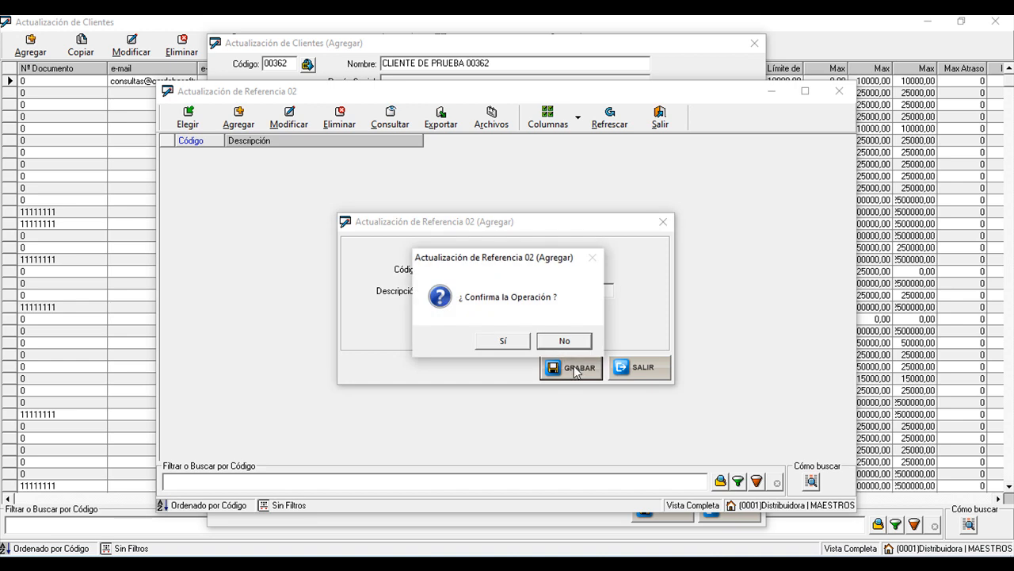
{"action": "left_click", "coordinate": [521, 341]}
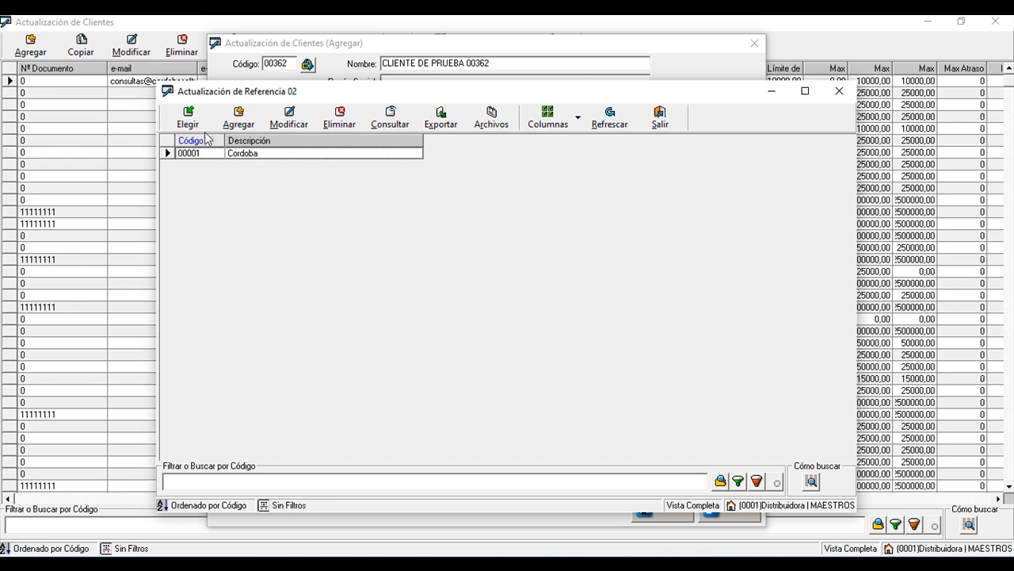
{"action": "left_click", "coordinate": [188, 117]}
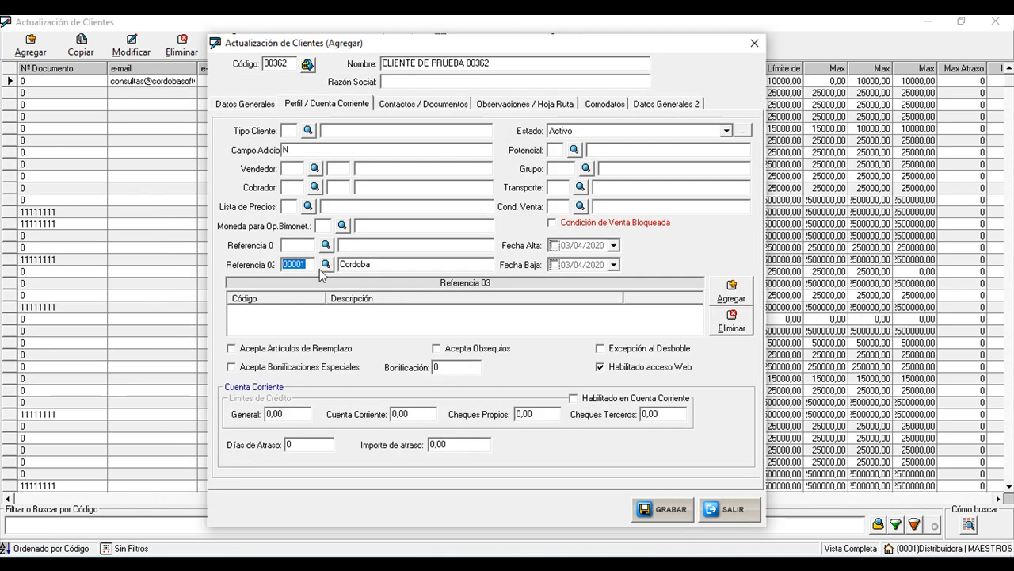
- Replace the locality Bs As. with Cordoba on the Datos Generales page
{"action": "left_click", "coordinate": [245, 106]}
{"action": "left_click_drag", "start_coordinate": [287, 152], "coordinate": [241, 158]}
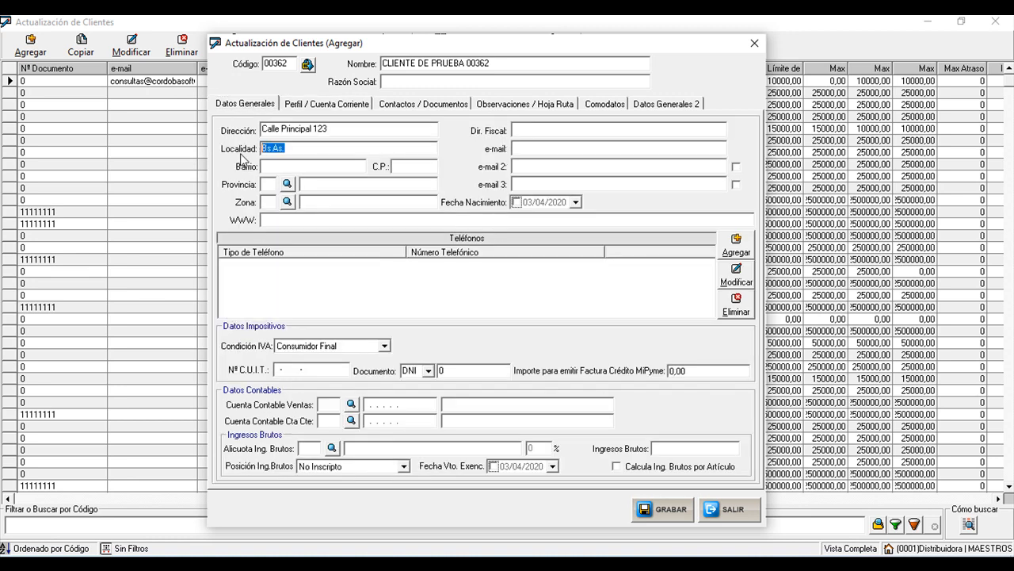
{"action": "type", "text": "Cordoba"}
- Enter postal code 5000 in the client's general data
{"action": "left_click", "coordinate": [326, 104]}
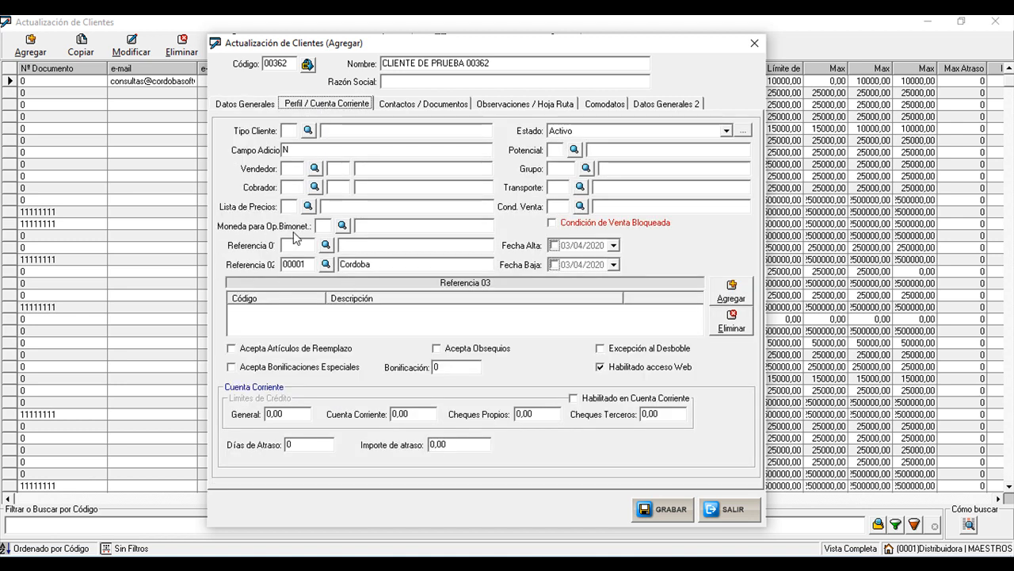
{"action": "left_click", "coordinate": [247, 103]}
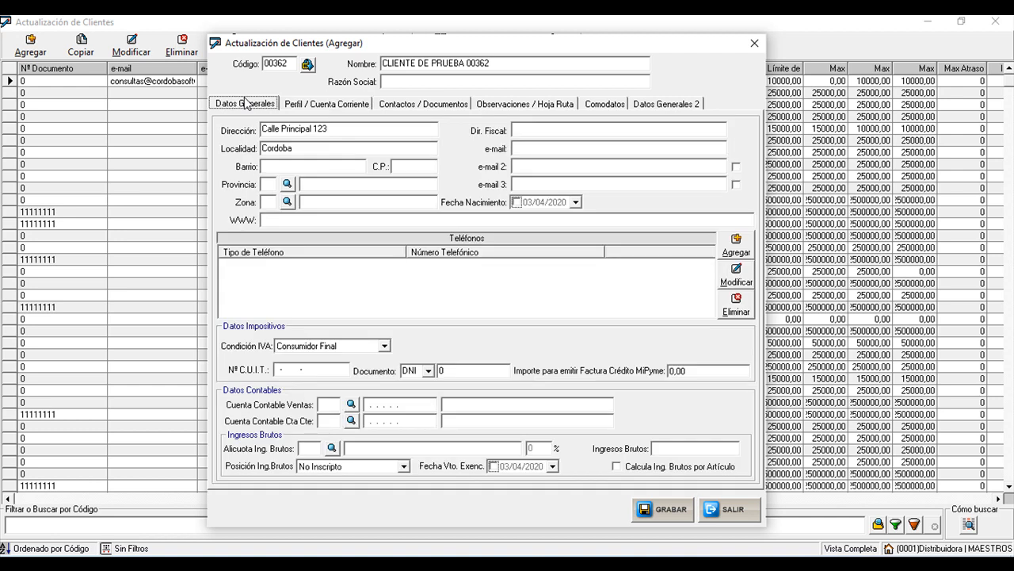
{"action": "left_click", "coordinate": [282, 164]}
{"action": "left_click", "coordinate": [419, 162]}
{"action": "type", "text": "5000"}
- Choose province 05 CORDOBA from the Provincias lookup
{"action": "left_click", "coordinate": [273, 186]}
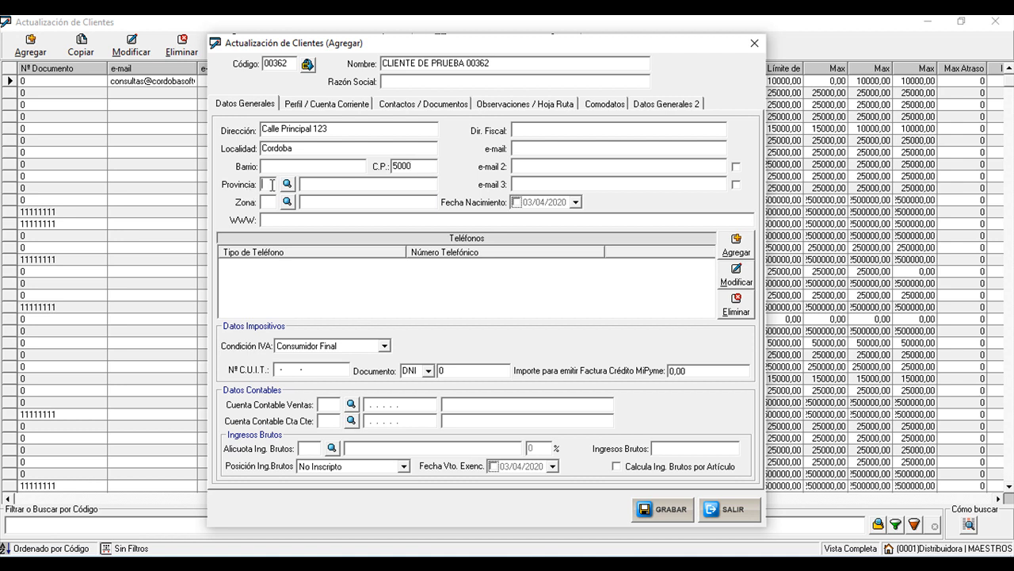
{"action": "left_click", "coordinate": [287, 183]}
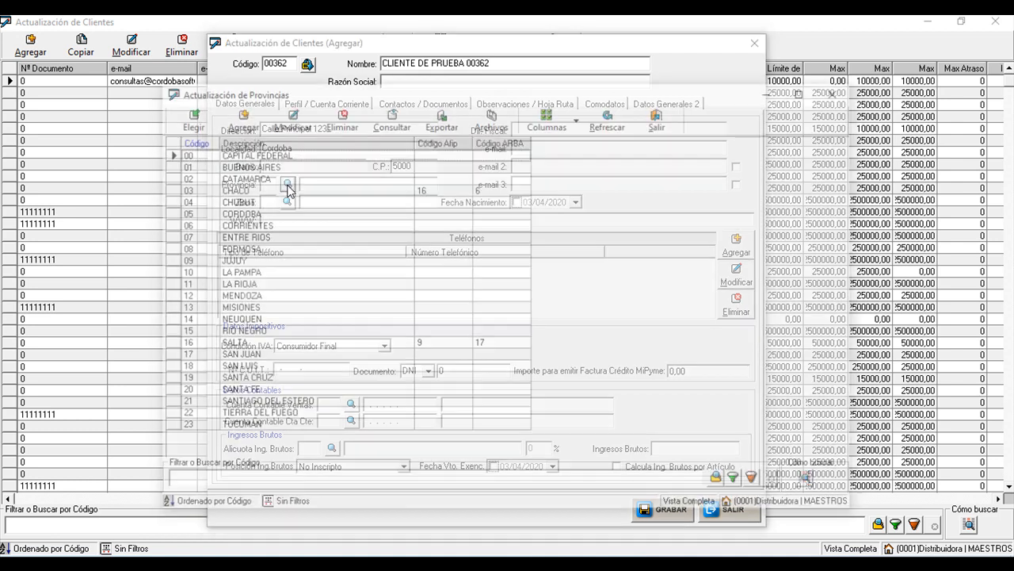
{"action": "left_click", "coordinate": [228, 212]}
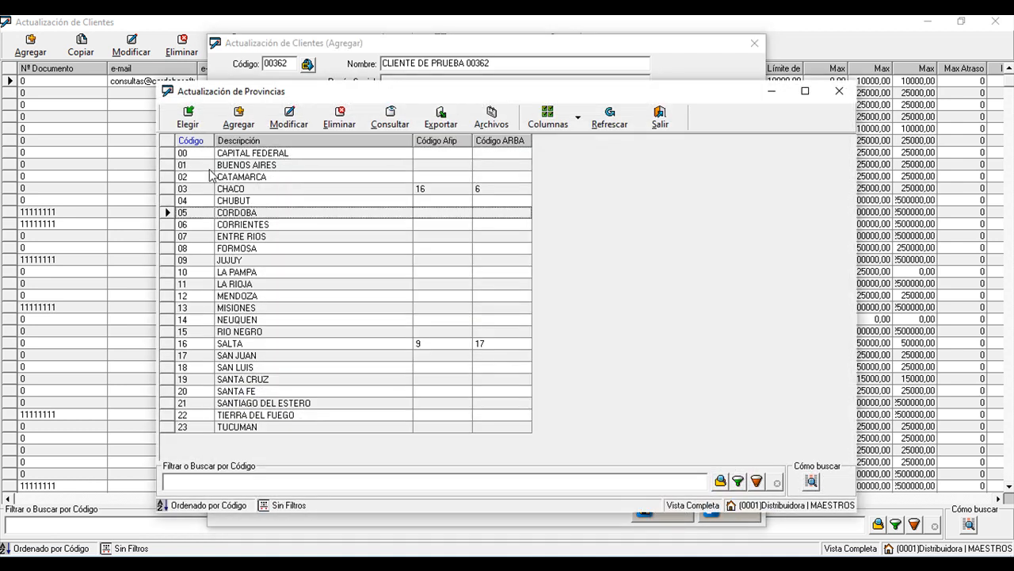
{"action": "left_click", "coordinate": [188, 117]}
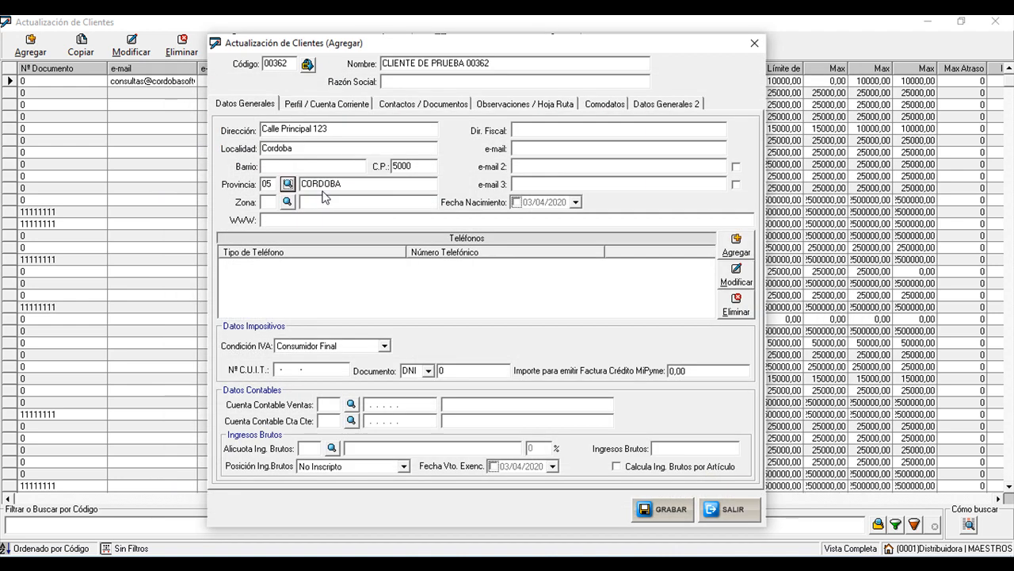
{"action": "left_click", "coordinate": [269, 203]}
{"action": "left_click", "coordinate": [565, 131]}
{"action": "left_click", "coordinate": [329, 126]}
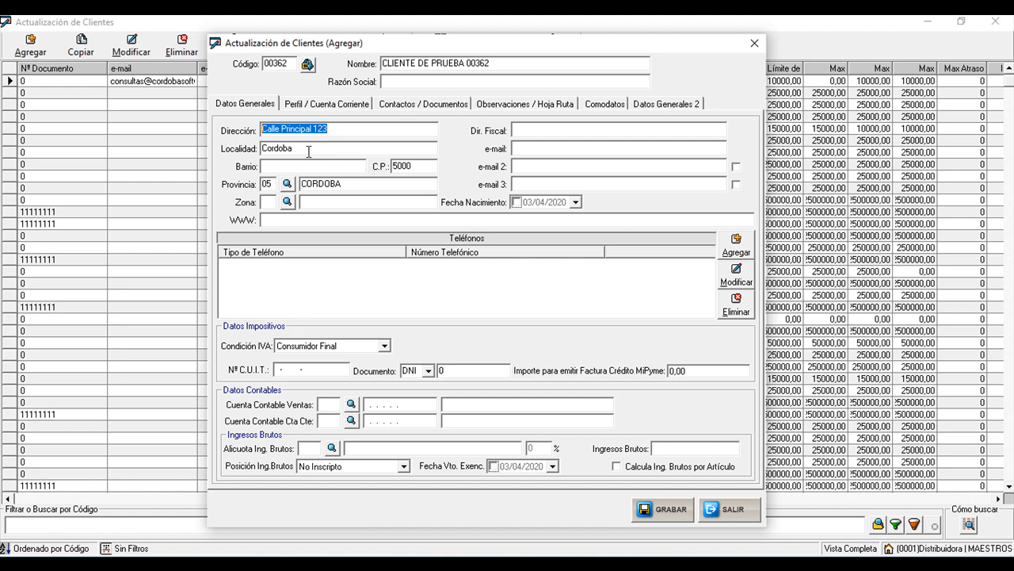
{"action": "left_click", "coordinate": [521, 133]}
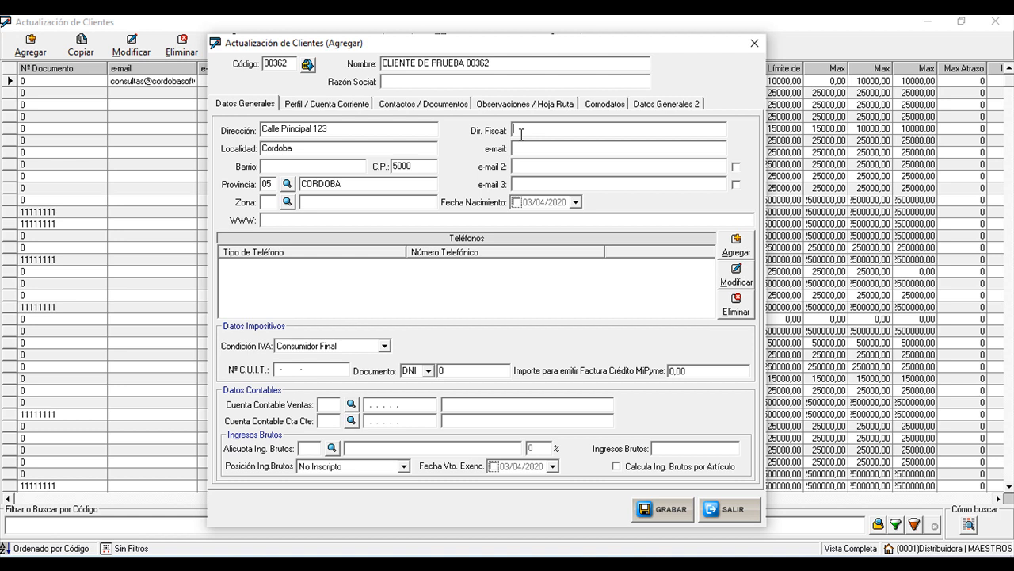
- Go through the e-mail fields and options and the WWW field, then open Agregar Teléfono
{"action": "left_click", "coordinate": [531, 151]}
{"action": "left_click", "coordinate": [523, 166]}
{"action": "left_click", "coordinate": [518, 184]}
{"action": "left_click", "coordinate": [559, 150]}
{"action": "left_click", "coordinate": [736, 168]}
{"action": "left_click", "coordinate": [736, 186]}
{"action": "left_click", "coordinate": [738, 167]}
{"action": "left_click", "coordinate": [736, 185]}
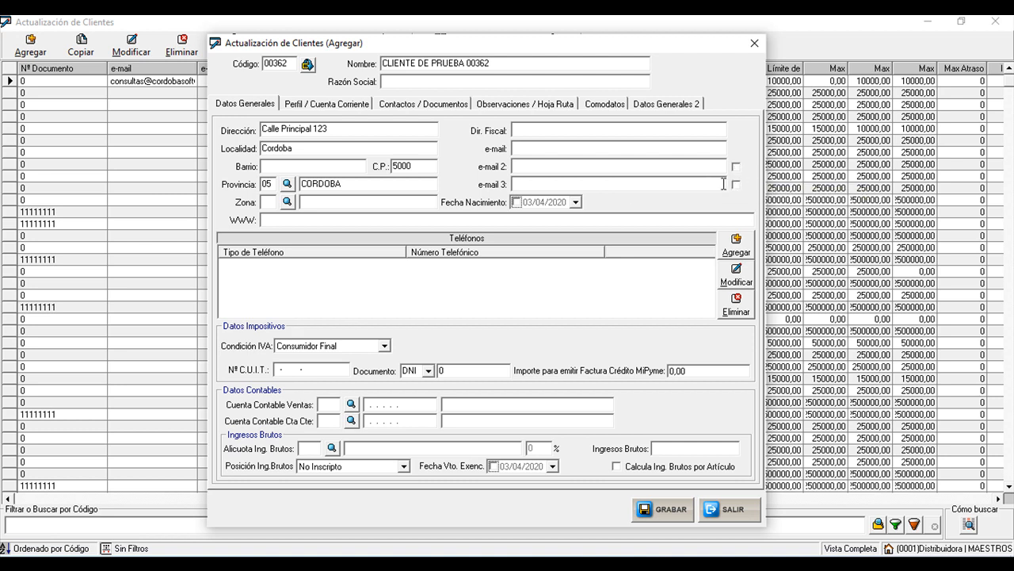
{"action": "left_click", "coordinate": [296, 221]}
{"action": "left_click", "coordinate": [749, 246]}
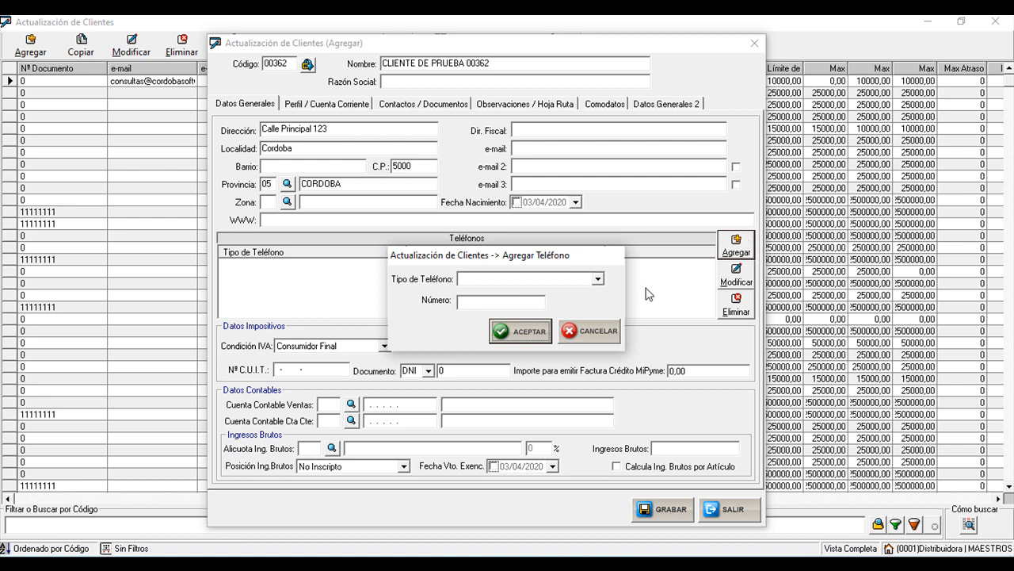
- Add a Particular telephone entry with the client's phone number and a contact name
{"action": "left_click", "coordinate": [598, 279]}
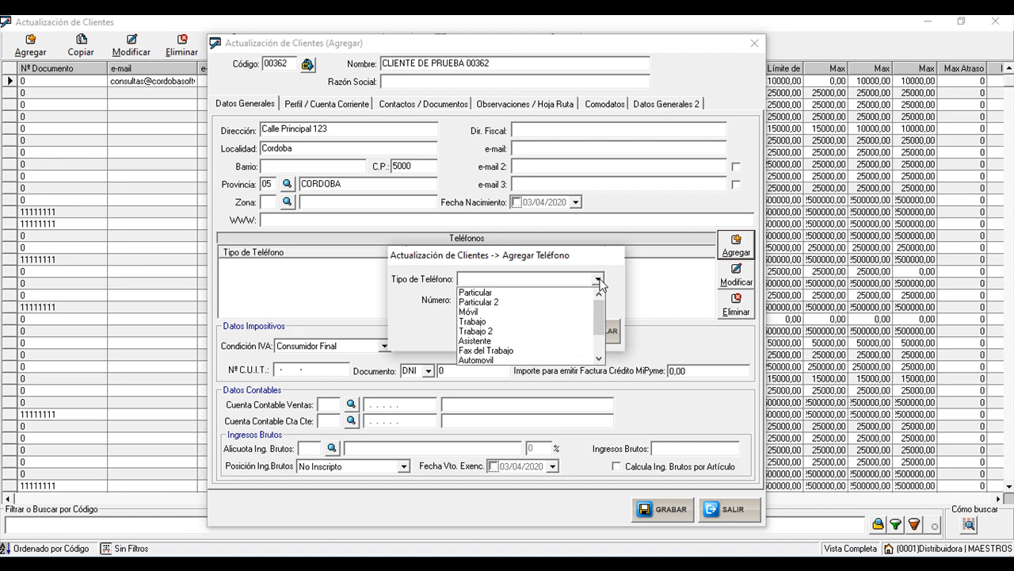
{"action": "left_click", "coordinate": [545, 293]}
{"action": "left_click", "coordinate": [515, 300]}
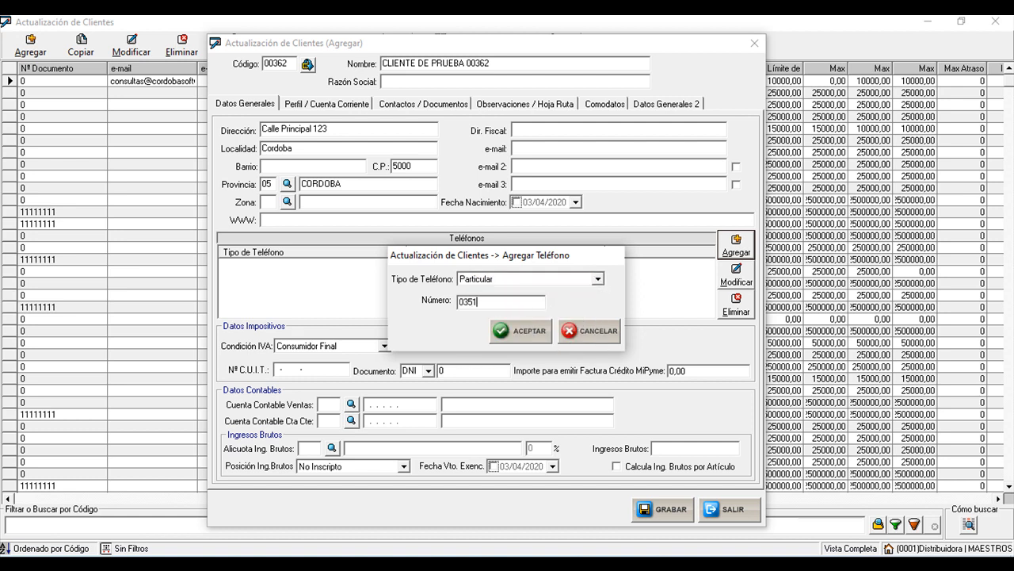
{"action": "left_click", "coordinate": [501, 333]}
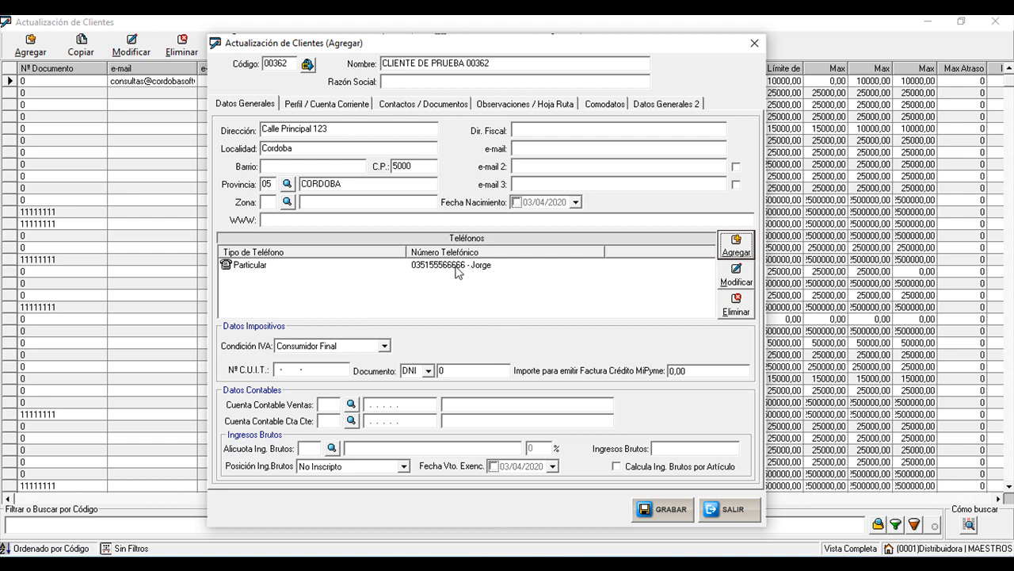
{"action": "left_click", "coordinate": [244, 268]}
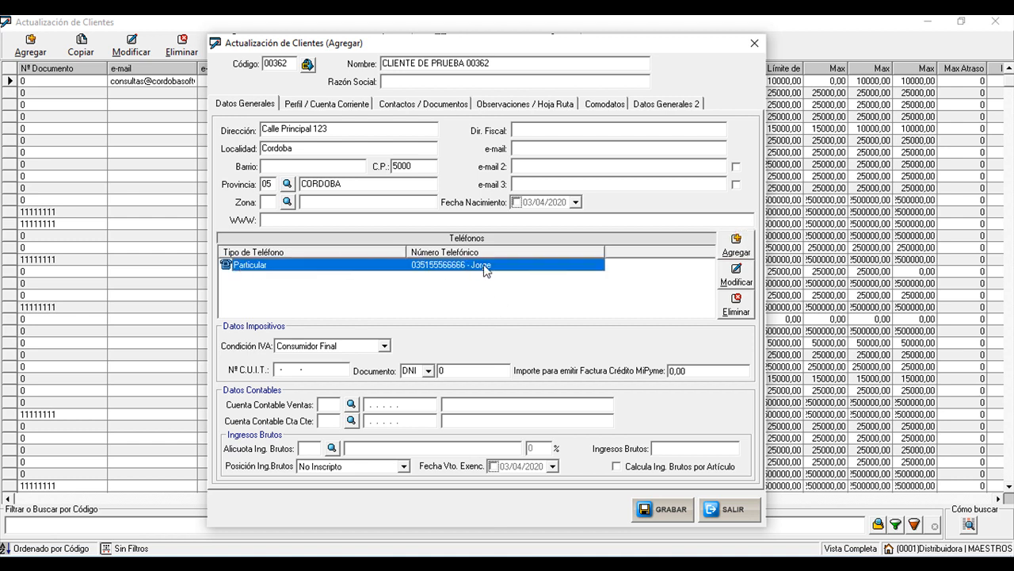
{"action": "left_click", "coordinate": [736, 251]}
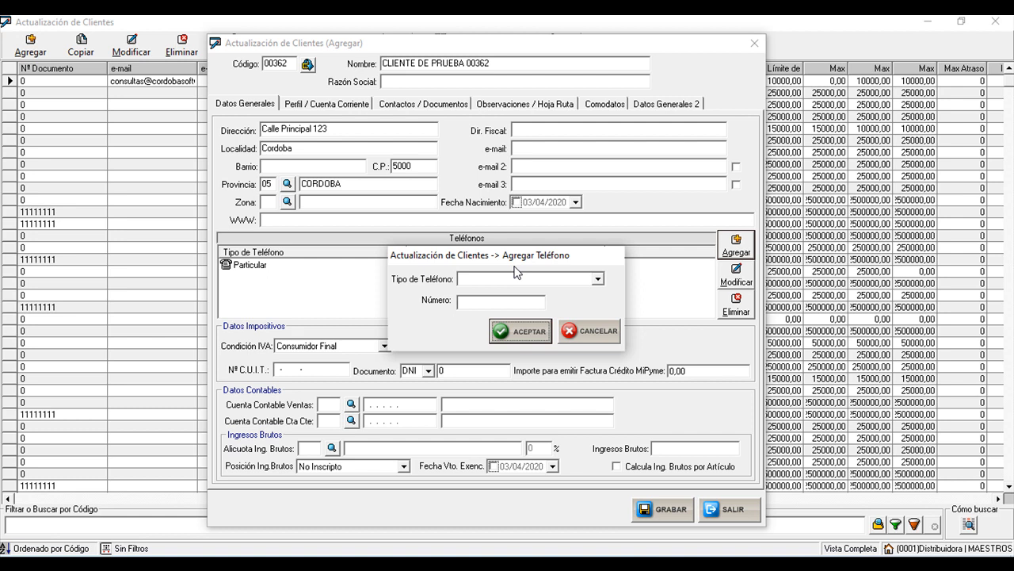
{"action": "left_click", "coordinate": [586, 336]}
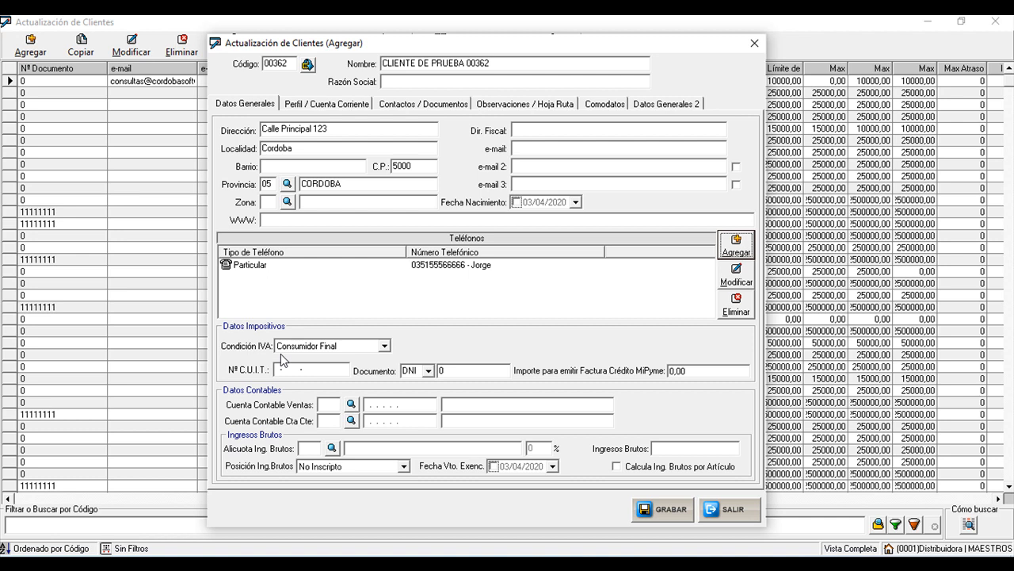
{"action": "left_click", "coordinate": [343, 346]}
{"action": "left_click", "coordinate": [333, 358]}
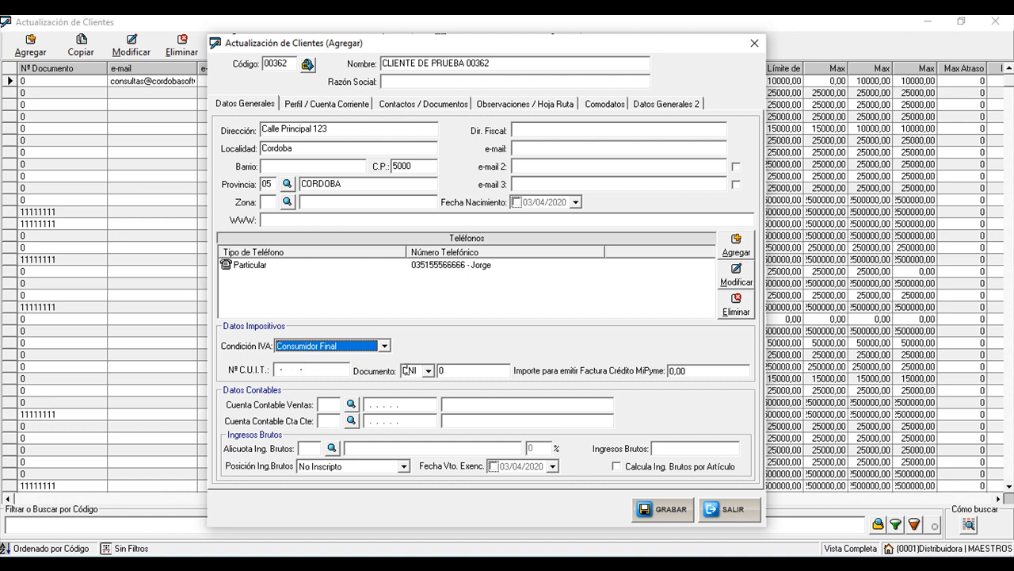
{"action": "left_click", "coordinate": [461, 369]}
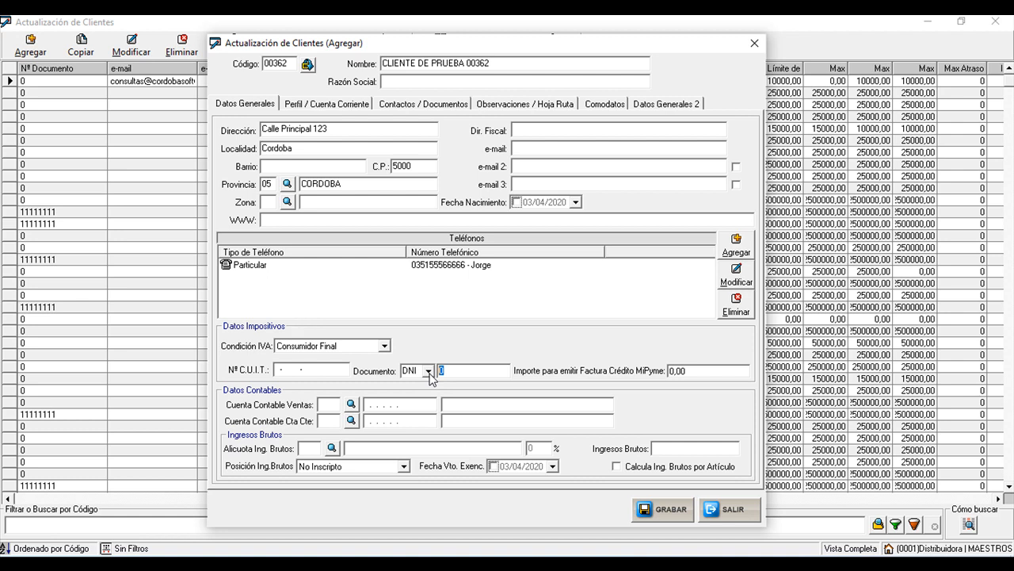
- Set Condición IVA to Responsable Inscripto and enter the client's CUIT number
{"action": "left_click", "coordinate": [384, 345]}
{"action": "left_click", "coordinate": [314, 369]}
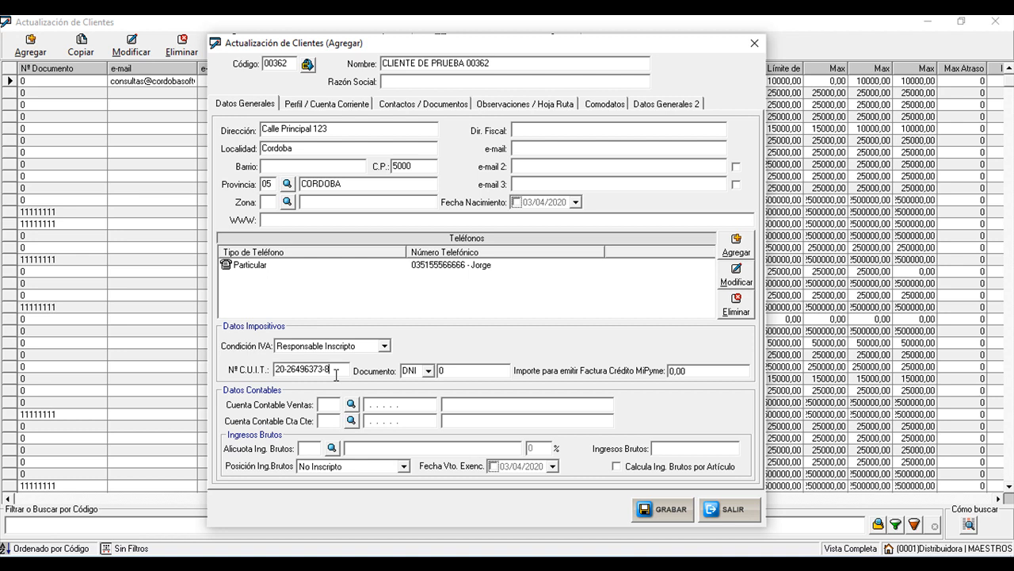
{"action": "left_click", "coordinate": [672, 510]}
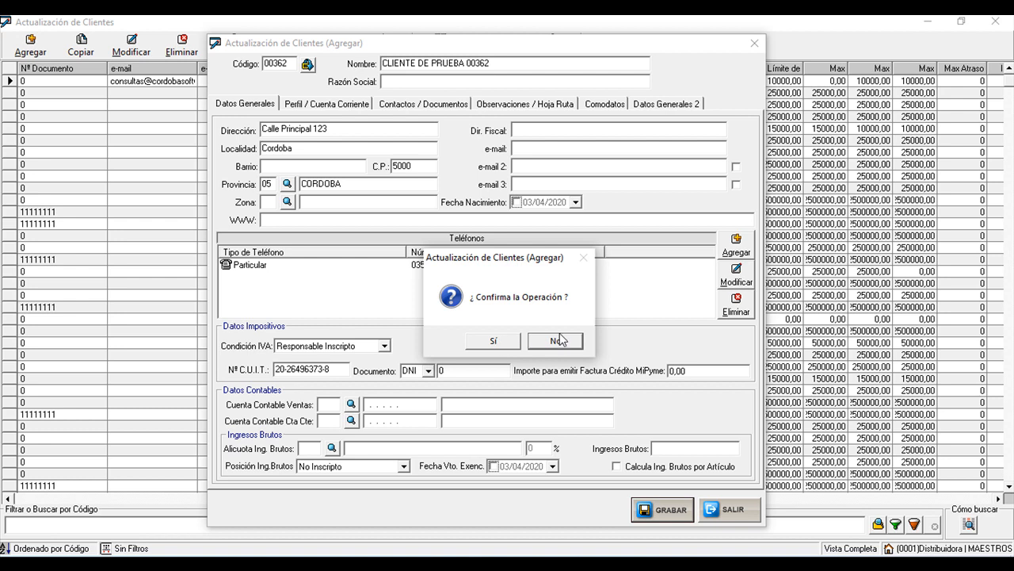
{"action": "left_click", "coordinate": [567, 340]}
{"action": "key", "text": "BackSpace"}
{"action": "type", "text": "0"}
{"action": "left_click", "coordinate": [663, 513]}
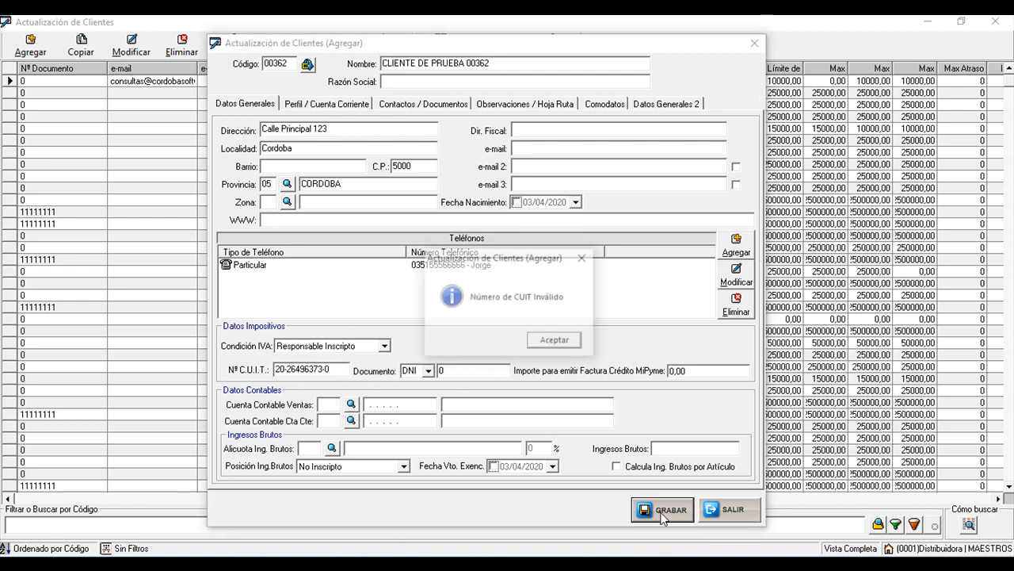
{"action": "left_click", "coordinate": [565, 346]}
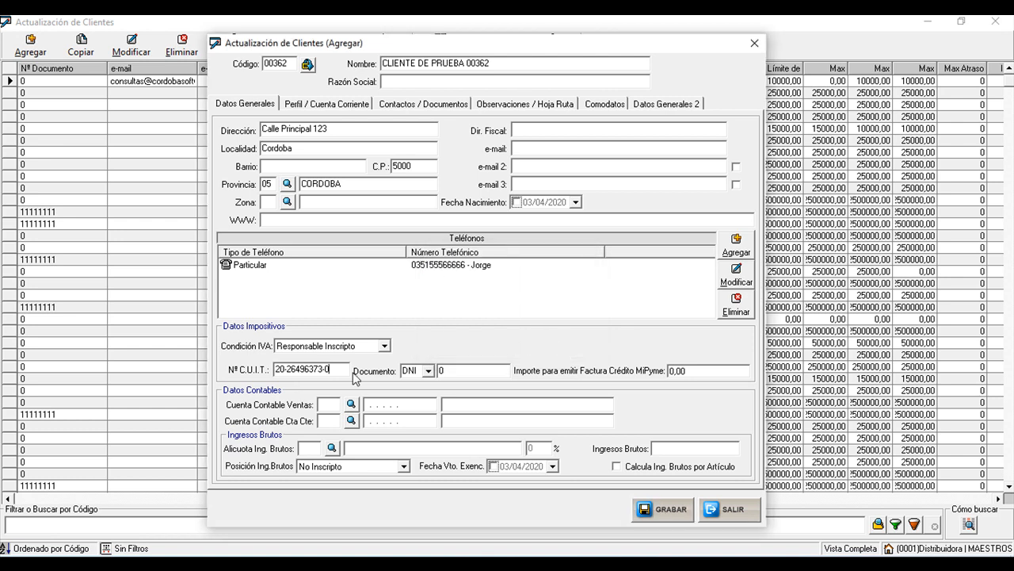
{"action": "key", "text": "BackSpace"}
{"action": "type", "text": "8"}
{"action": "left_click", "coordinate": [457, 371]}
- Set the IVA condition to Consumidor Final, then type and clear the document number
{"action": "left_click", "coordinate": [385, 347]}
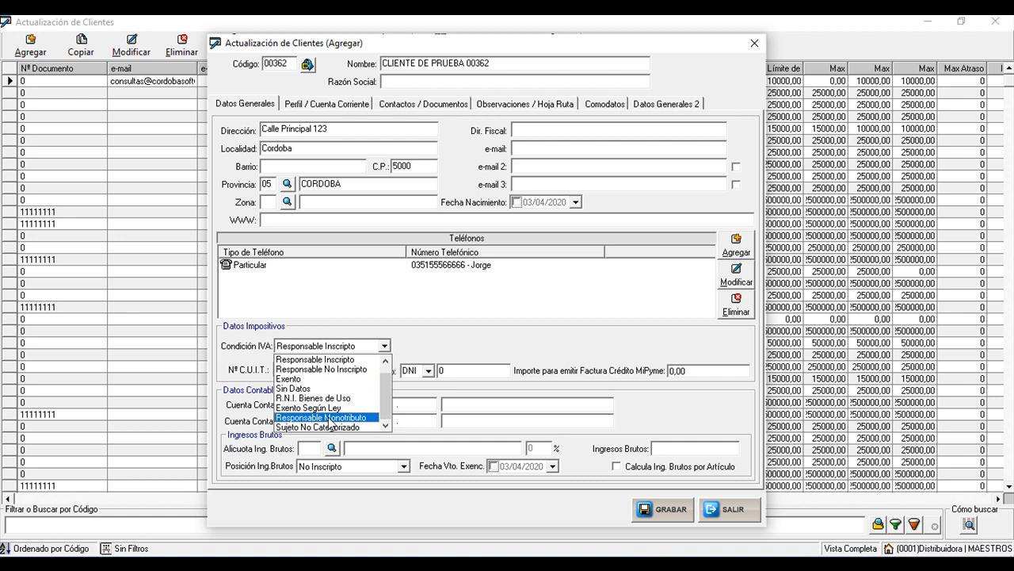
{"action": "scroll", "coordinate": [327, 392], "scroll_direction": "up", "scroll_amount": 1}
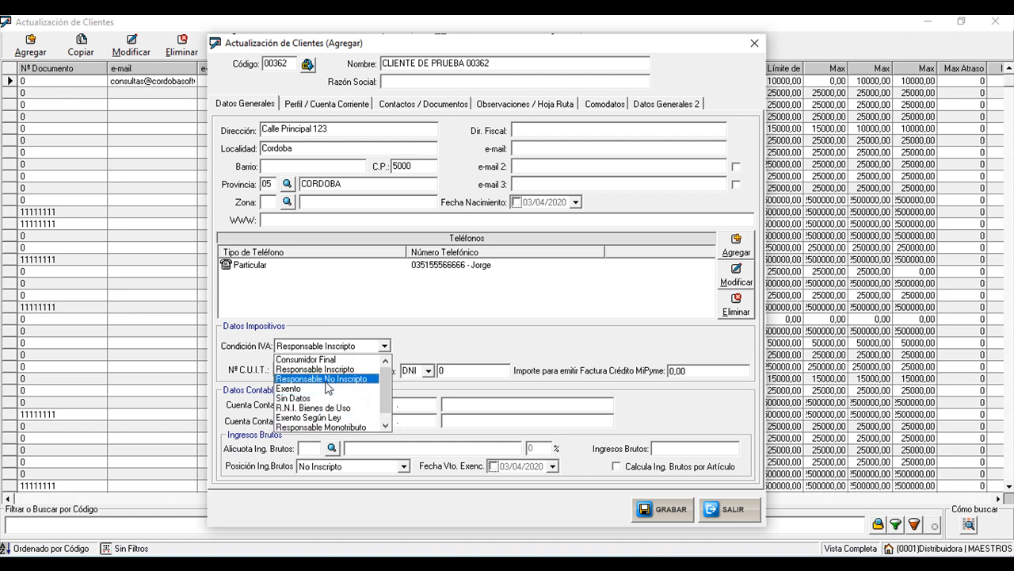
{"action": "left_click", "coordinate": [323, 359]}
{"action": "left_click", "coordinate": [442, 371]}
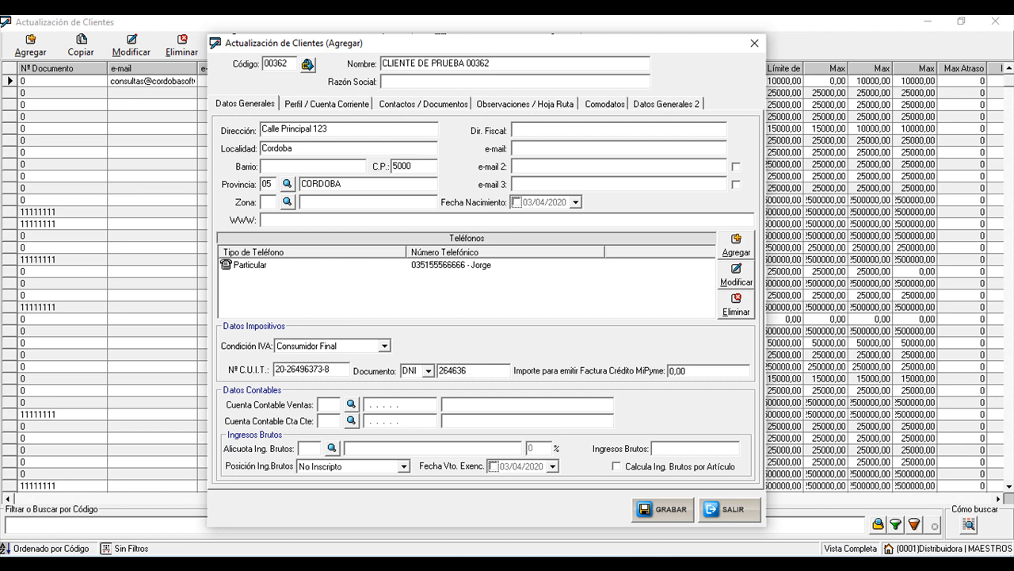
- Select the CUIT value and pick a different IVA condition for the client
{"action": "left_click_drag", "start_coordinate": [332, 370], "coordinate": [226, 369]}
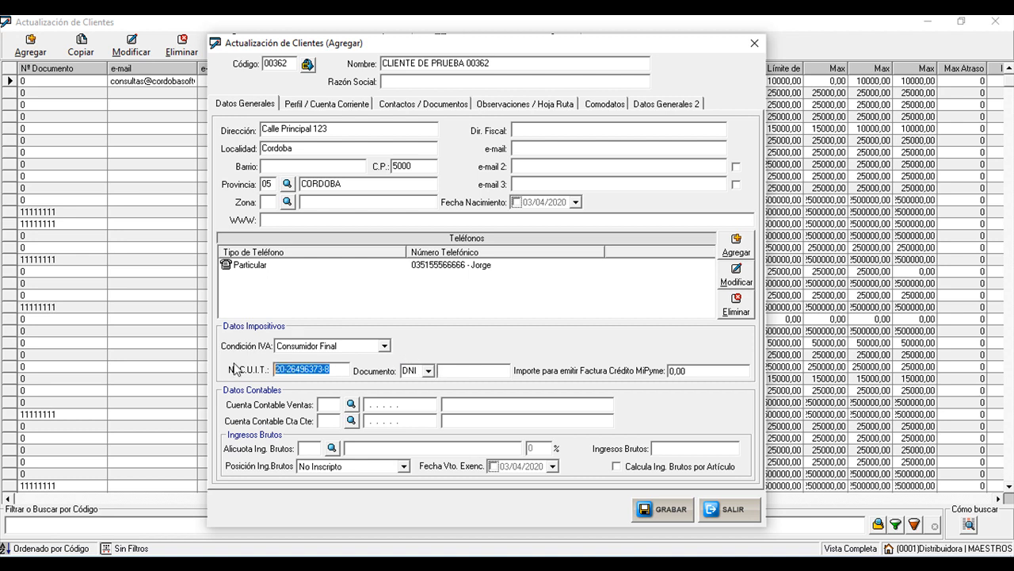
{"action": "left_click", "coordinate": [384, 346]}
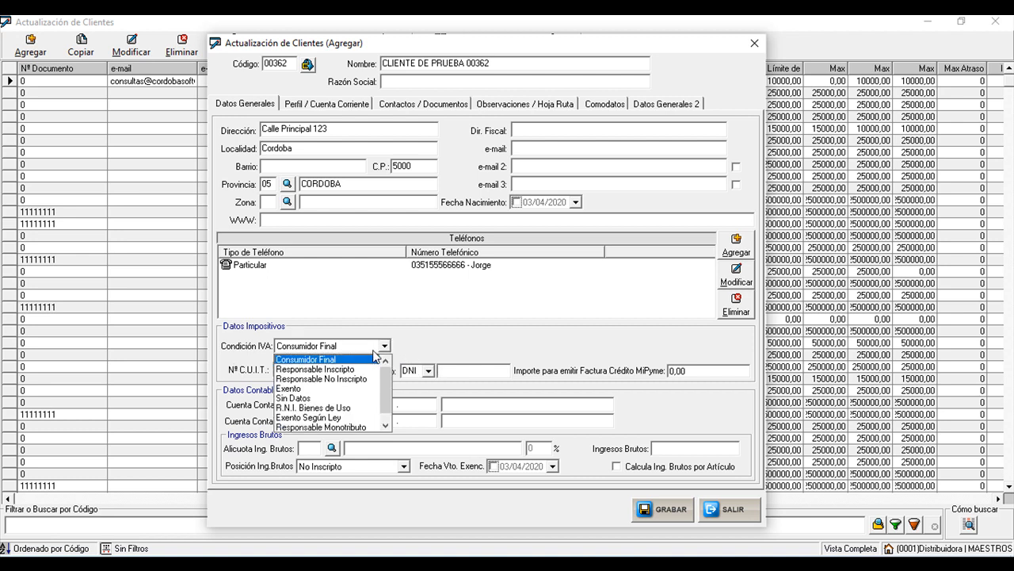
{"action": "left_click", "coordinate": [361, 369]}
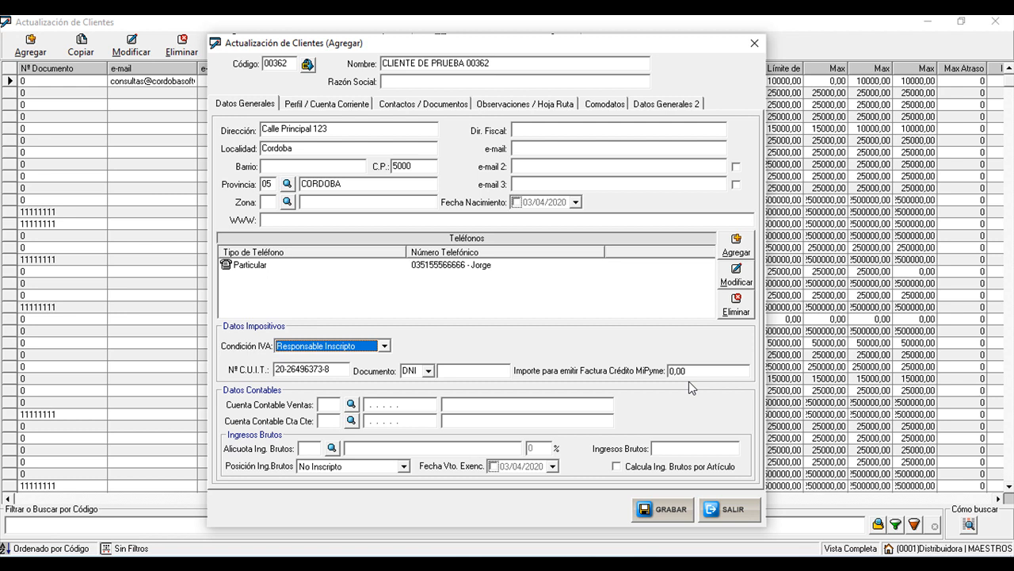
{"action": "left_click", "coordinate": [699, 369]}
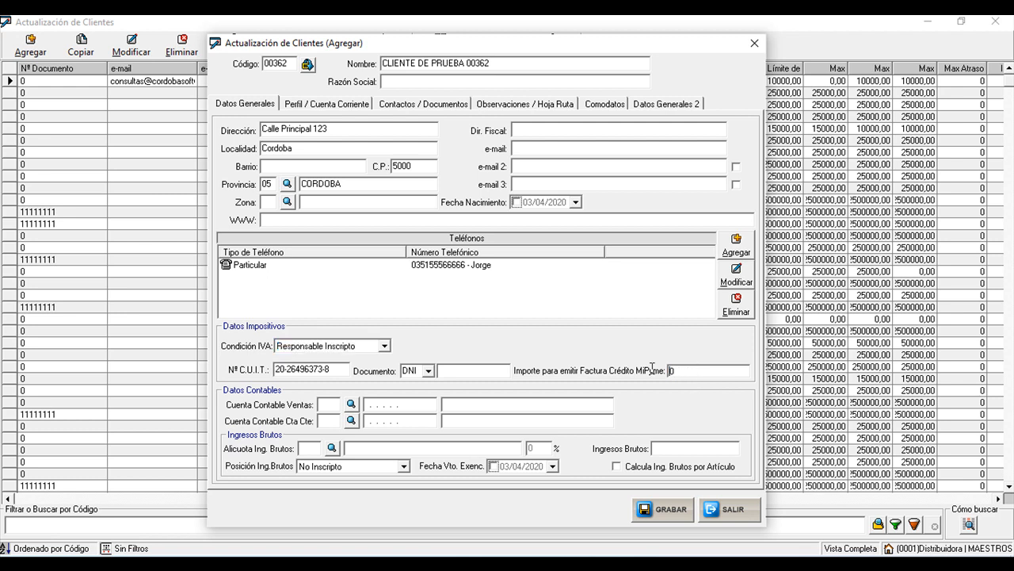
{"action": "type", "text": "100000"}
{"action": "type", "text": "0"}
{"action": "key", "text": "Right"}
{"action": "key", "text": "Right"}
{"action": "key", "text": "Left"}
{"action": "key", "text": "Left"}
{"action": "key", "text": "Right"}
{"action": "key", "text": "Delete"}
{"action": "left_click", "coordinate": [803, 347]}
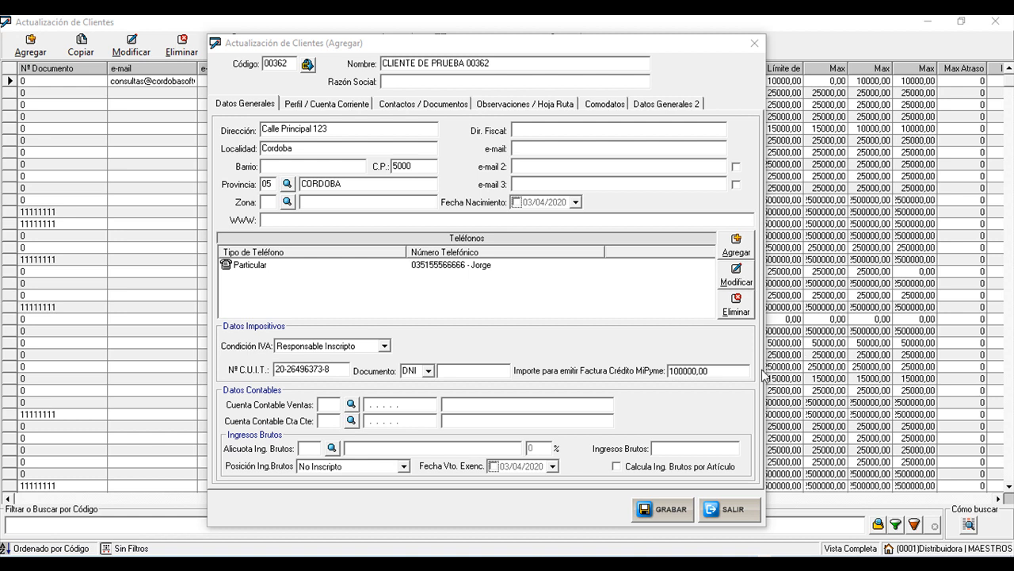
{"action": "left_click", "coordinate": [723, 370]}
{"action": "left_click_drag", "start_coordinate": [722, 370], "coordinate": [663, 367]}
{"action": "type", "text": "0"}
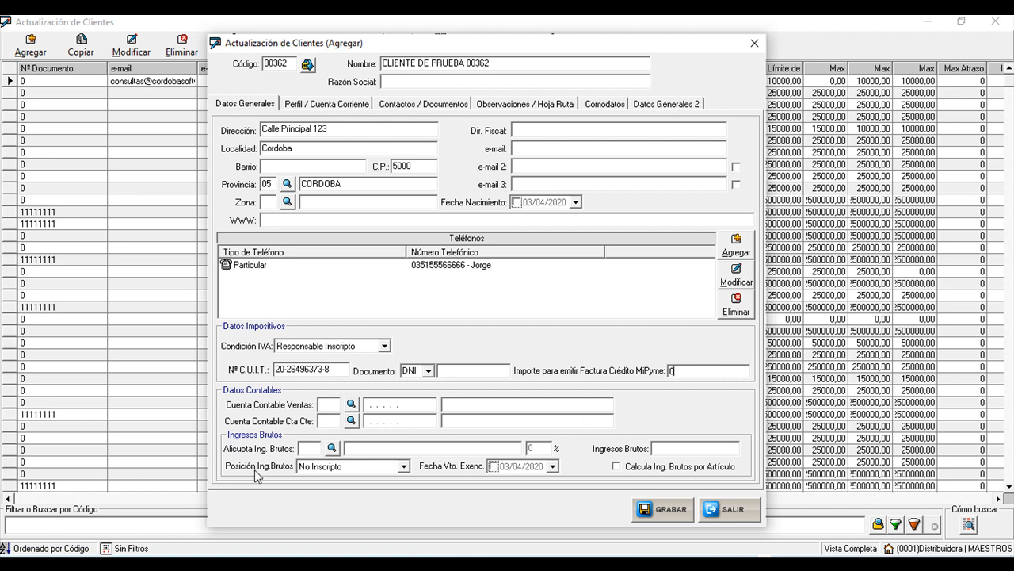
{"action": "left_click", "coordinate": [313, 448]}
- Open the Alícuota Ing. Brutos lookup and start a blank new perception rate
{"action": "left_click", "coordinate": [332, 448]}
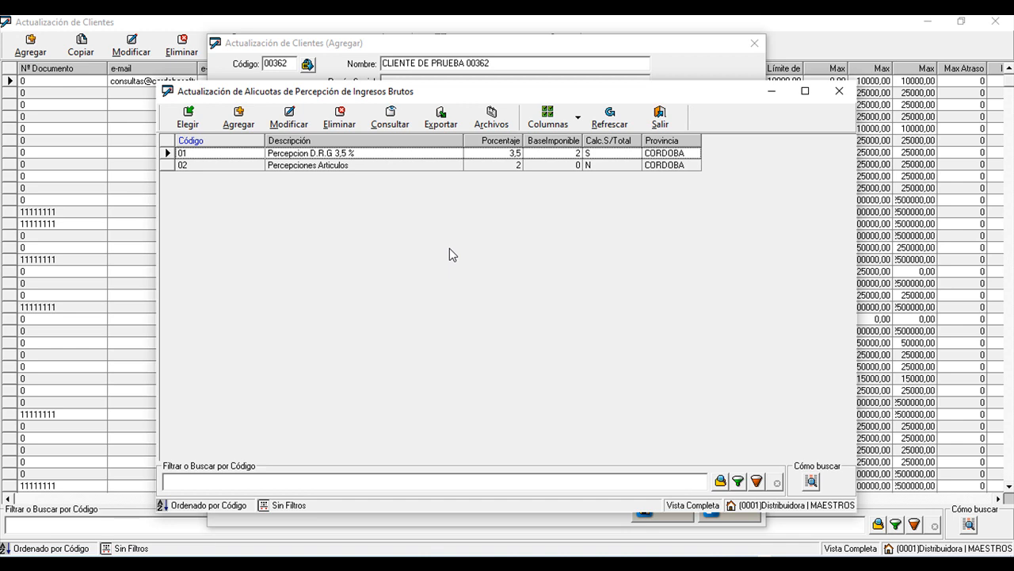
{"action": "left_click", "coordinate": [237, 119]}
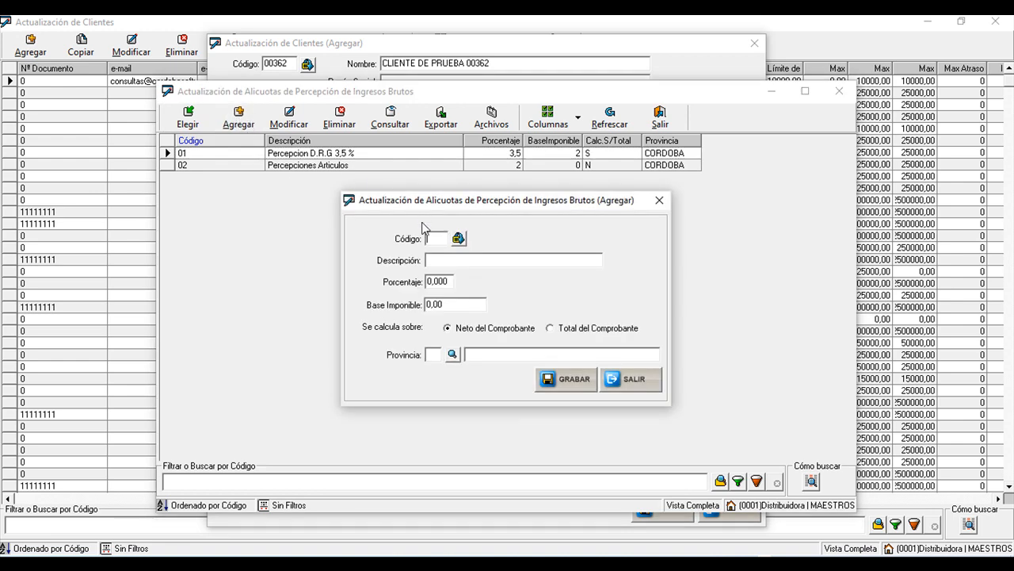
- Fill the new rate: code 03, description '1.5 IIBB Cba', 1,5 percent, taxable base 0
{"action": "left_click", "coordinate": [459, 239]}
{"action": "left_click", "coordinate": [453, 259]}
{"action": "type", "text": "1.5 IIBB Cba"}
{"action": "key", "text": "Tab"}
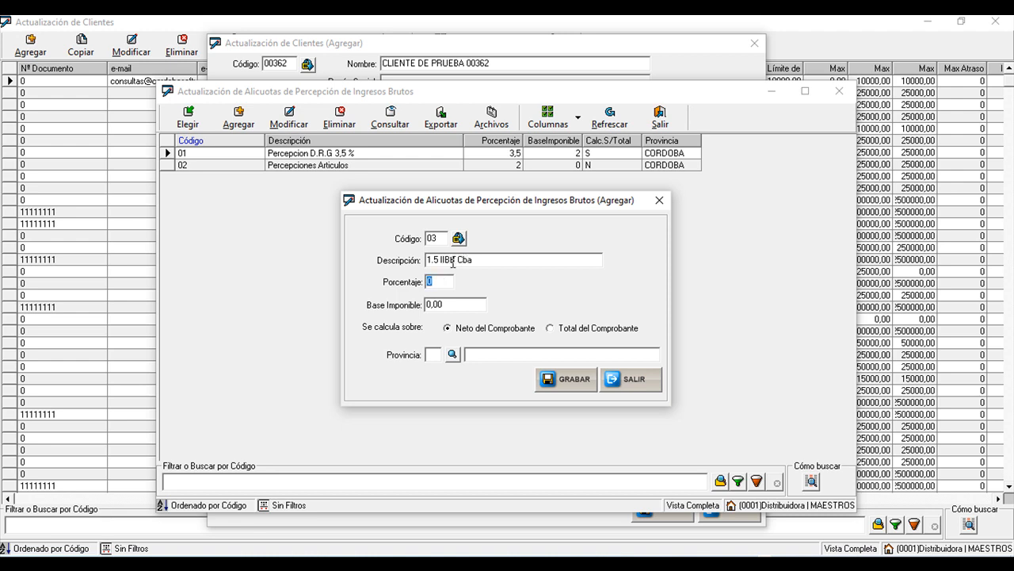
{"action": "type", "text": "1,5"}
{"action": "key", "text": "Tab"}
{"action": "type", "text": "5000"}
{"action": "key", "text": "BackSpace"}
{"action": "key", "text": "BackSpace"}
{"action": "key", "text": "BackSpace"}
{"action": "key", "text": "BackSpace"}
{"action": "type", "text": "0"}
- Set the rate's calculation basis to Total del Comprobante
{"action": "left_click", "coordinate": [506, 328]}
{"action": "left_click", "coordinate": [561, 329]}
{"action": "left_click", "coordinate": [504, 330]}
{"action": "left_click", "coordinate": [580, 335]}
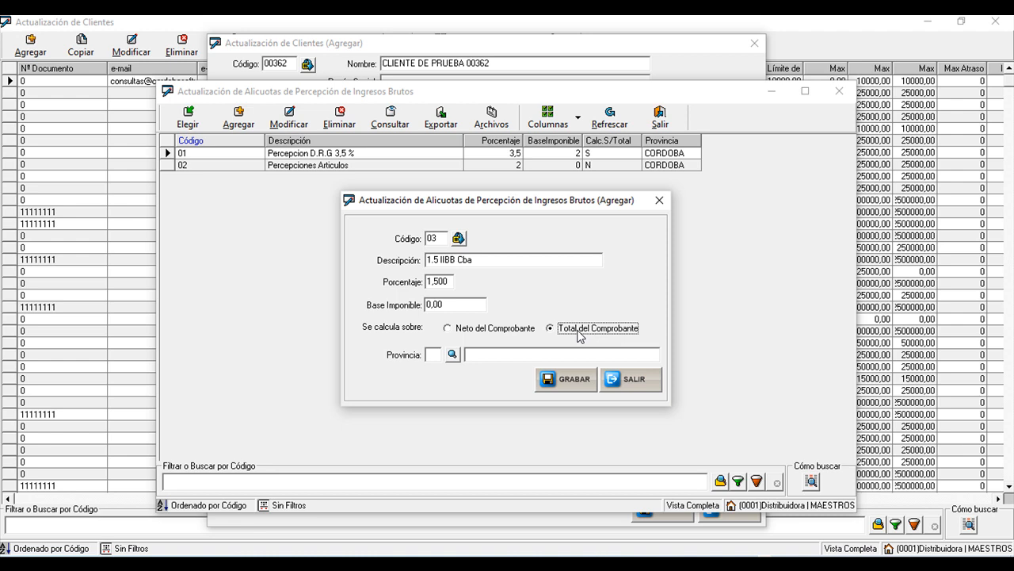
{"action": "left_click", "coordinate": [493, 338]}
{"action": "left_click", "coordinate": [591, 338]}
- Assign province CORDOBA to the rate and save it, confirming with Sí
{"action": "left_click", "coordinate": [452, 355]}
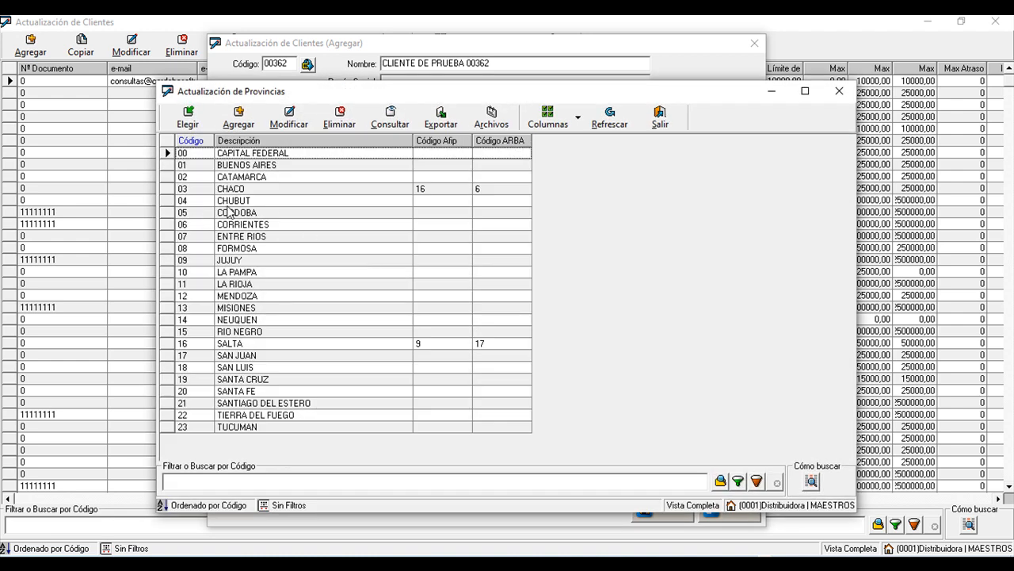
{"action": "left_click", "coordinate": [228, 212]}
{"action": "left_click", "coordinate": [187, 124]}
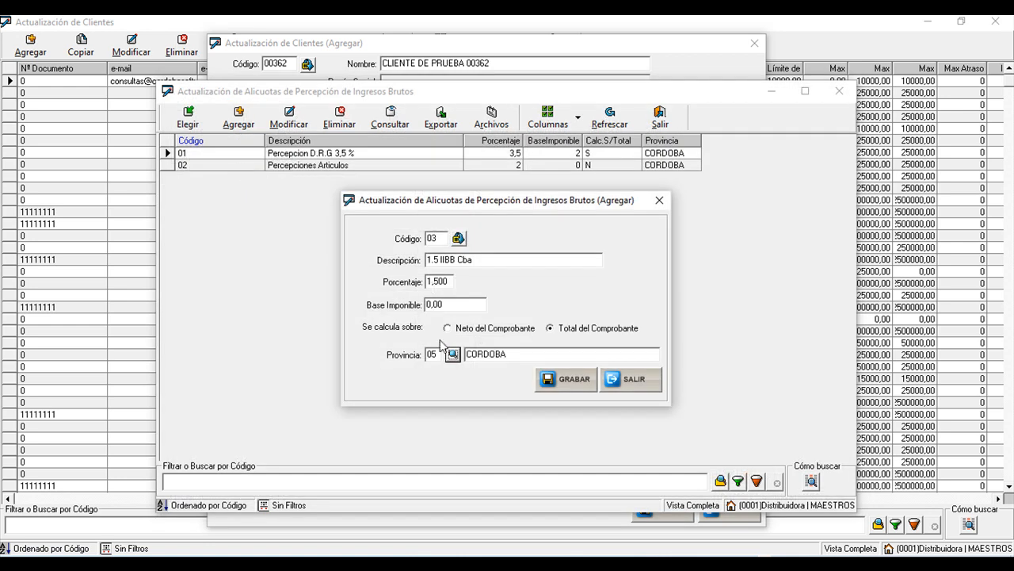
{"action": "left_click", "coordinate": [558, 386]}
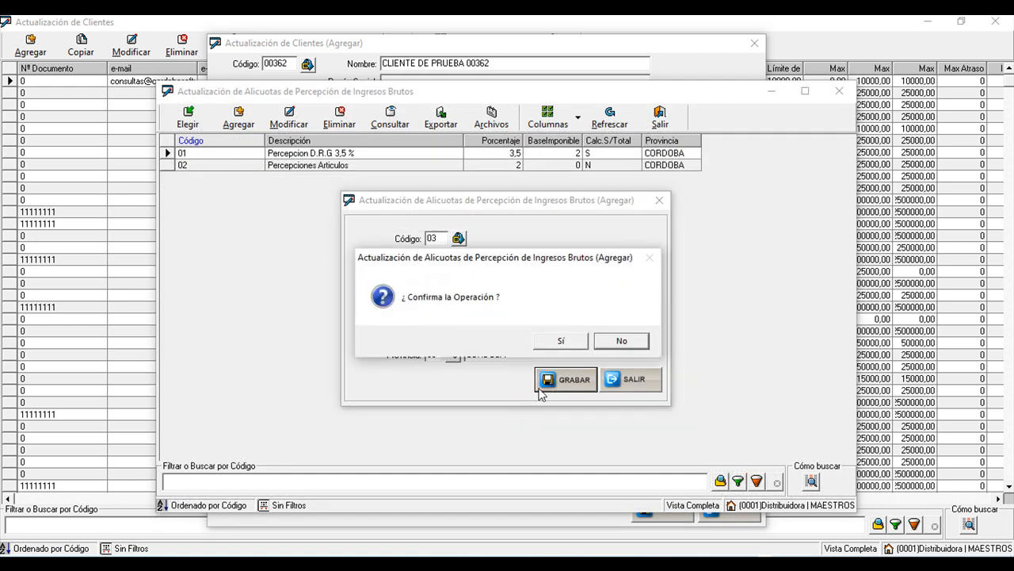
{"action": "left_click", "coordinate": [549, 342]}
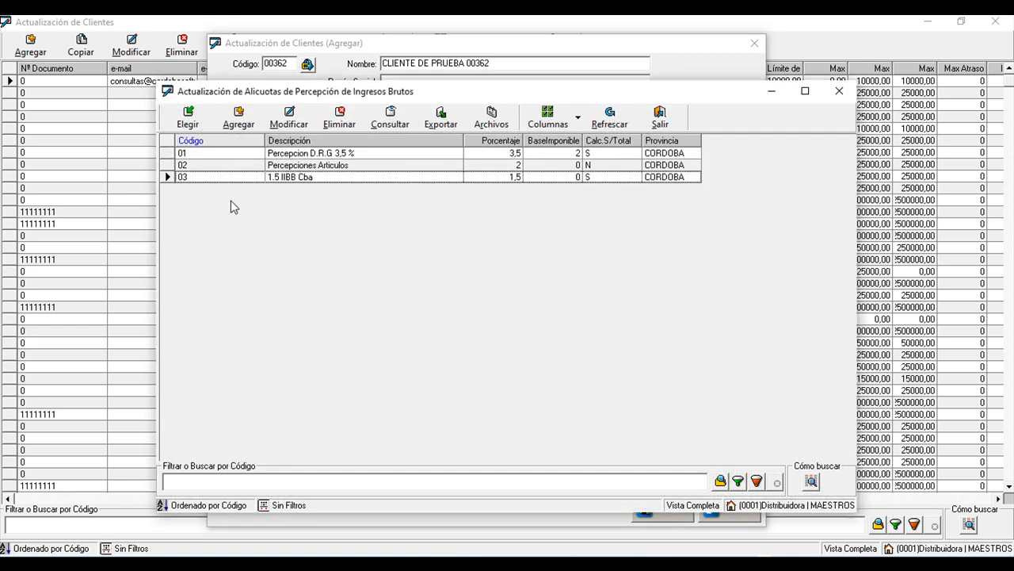
- Assign rate 03 1.5 IIBB Cba to the client and show the Perfil / Cuenta Corriente page
{"action": "left_click", "coordinate": [187, 118]}
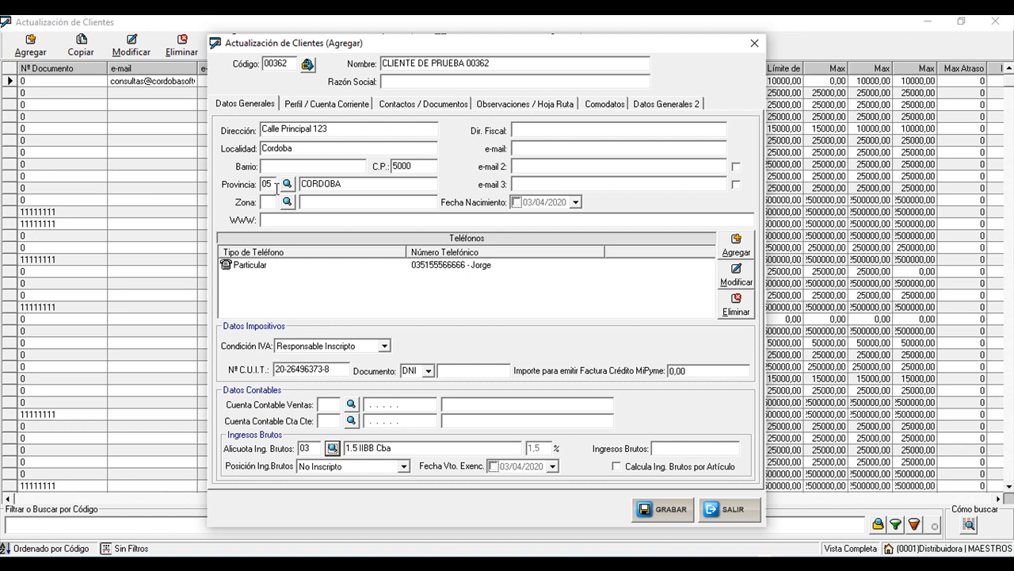
{"action": "left_click", "coordinate": [236, 104]}
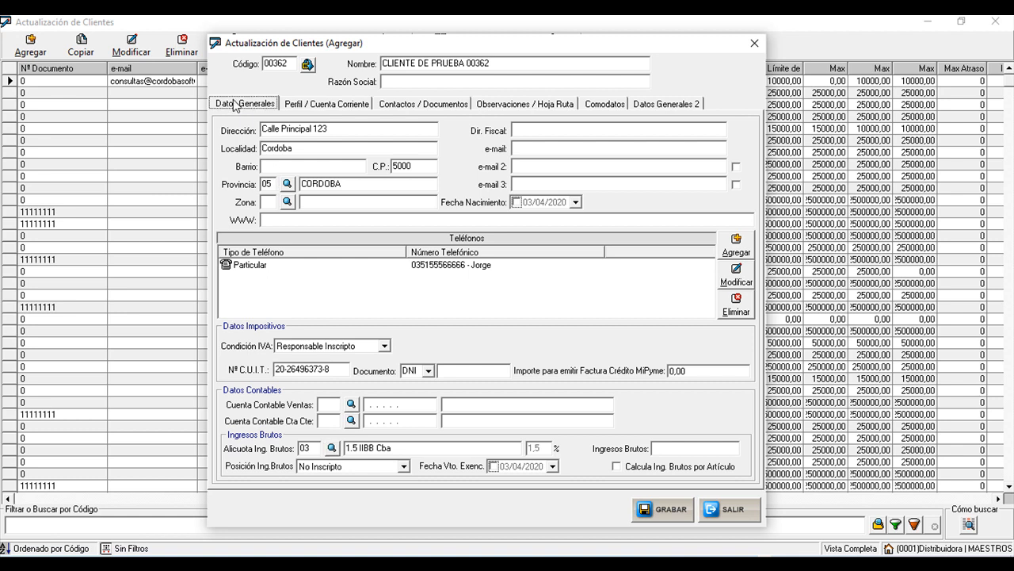
{"action": "left_click", "coordinate": [334, 112]}
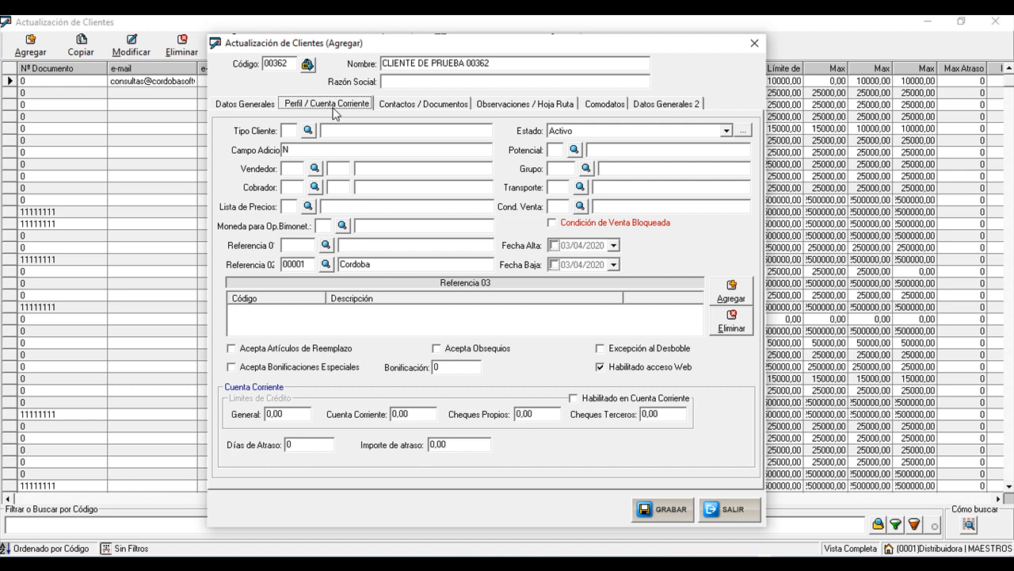
{"action": "left_click", "coordinate": [291, 130]}
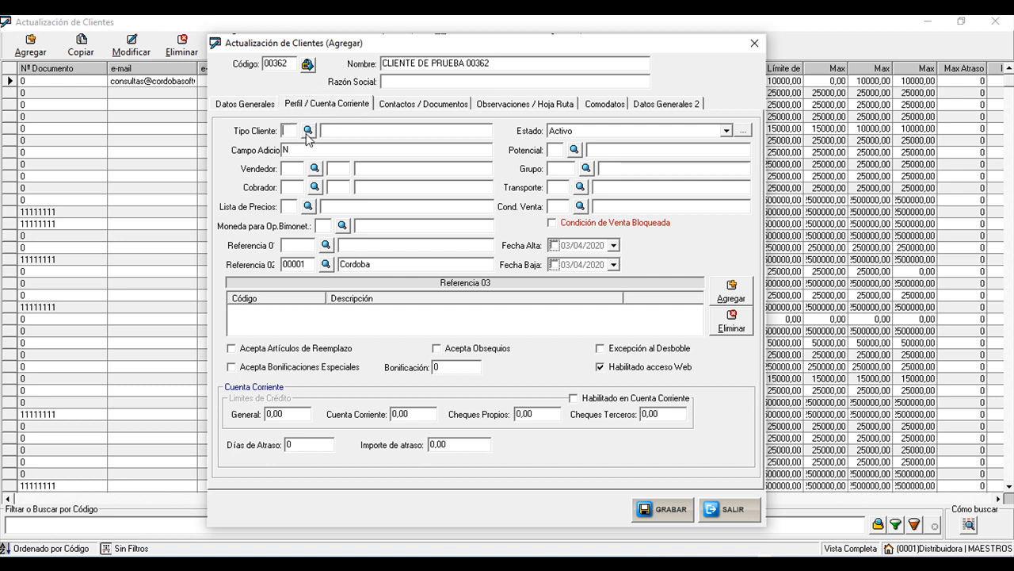
{"action": "left_click", "coordinate": [308, 131]}
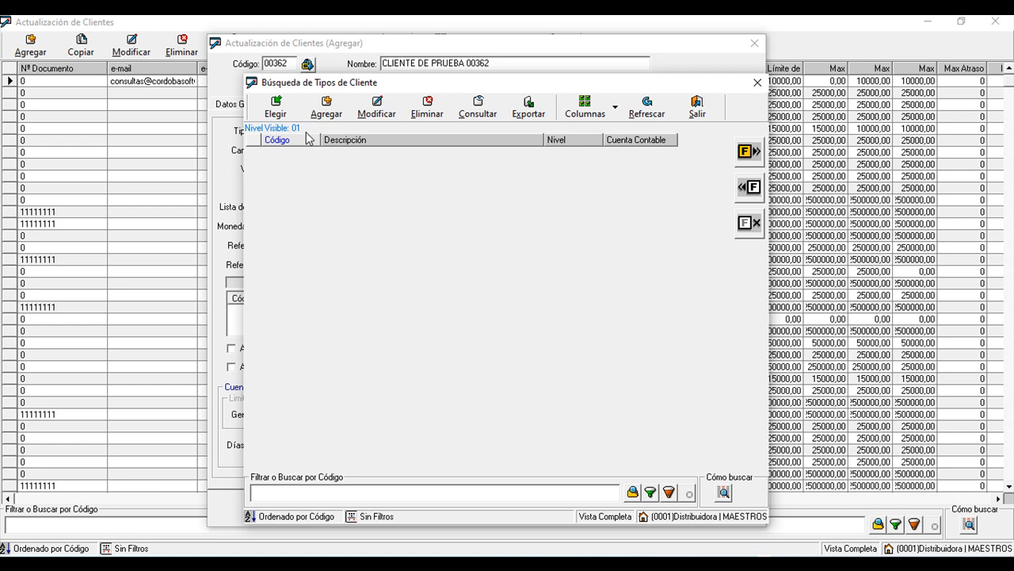
{"action": "left_click_drag", "start_coordinate": [668, 90], "coordinate": [773, 94]}
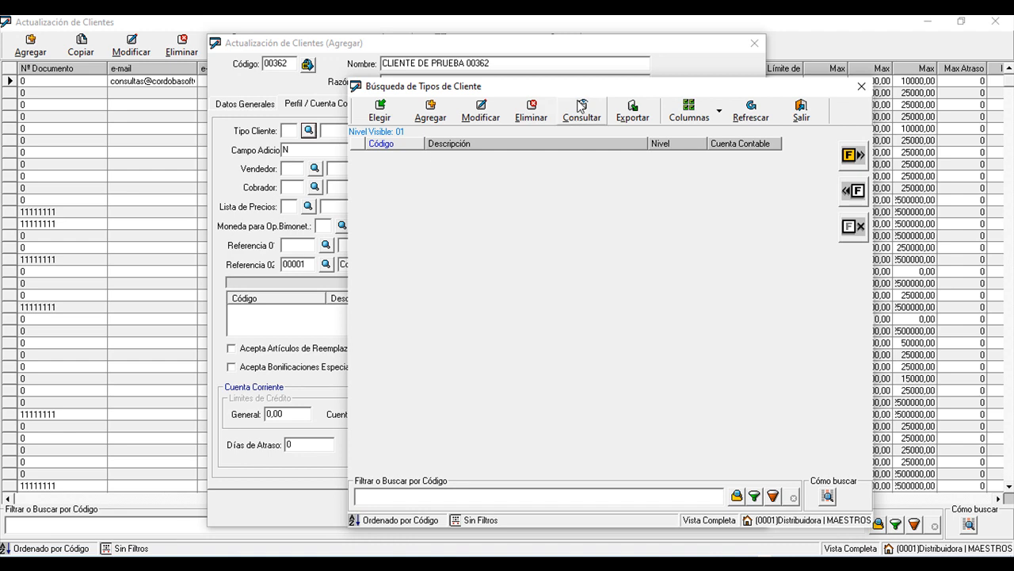
{"action": "left_click_drag", "start_coordinate": [586, 87], "coordinate": [443, 70]}
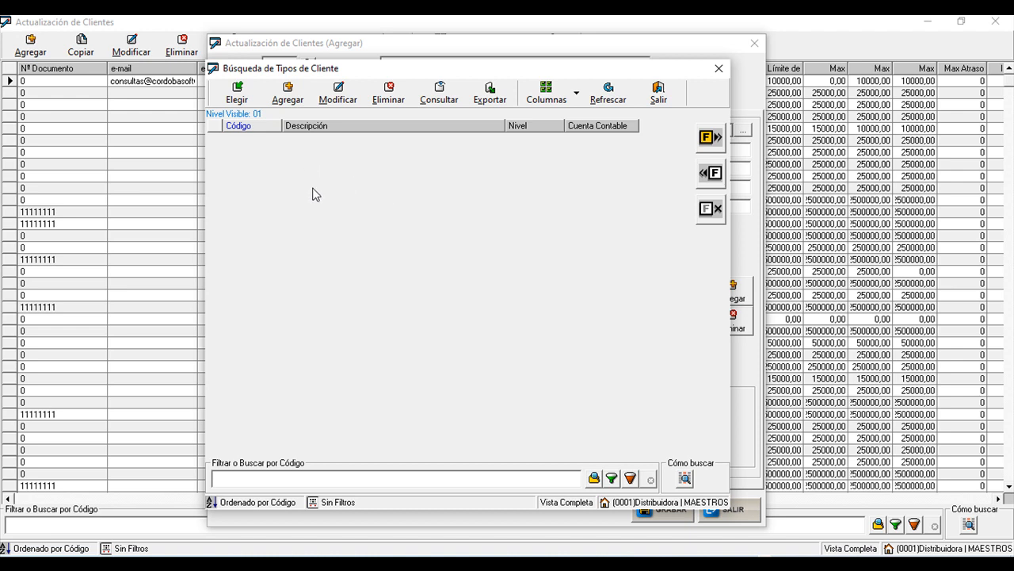
{"action": "left_click", "coordinate": [676, 95]}
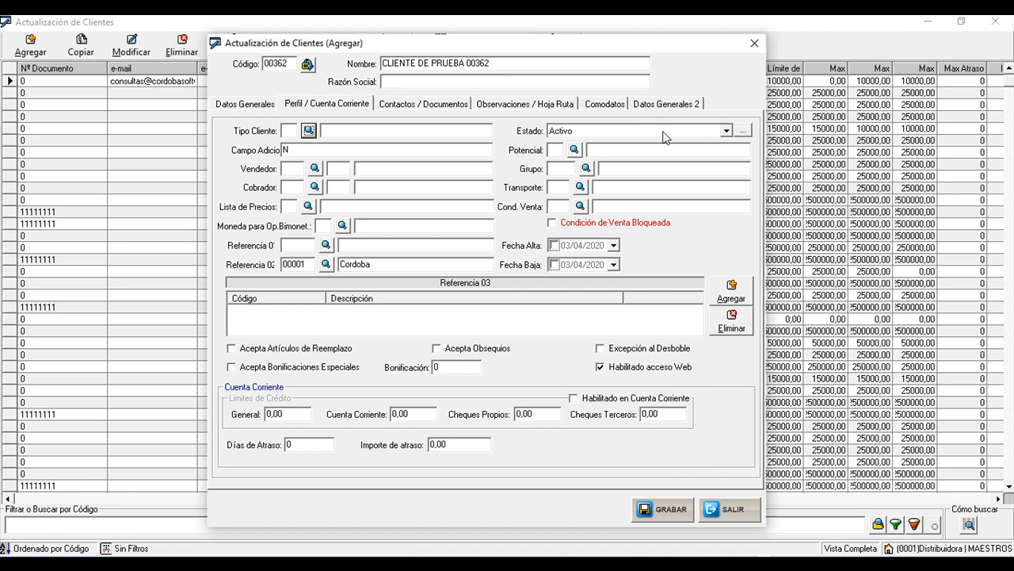
- Show the Estado options: Activo, Inactivo, Moroso, Gestión Judicial, Incobrable, Suspendido
{"action": "left_click", "coordinate": [725, 131]}
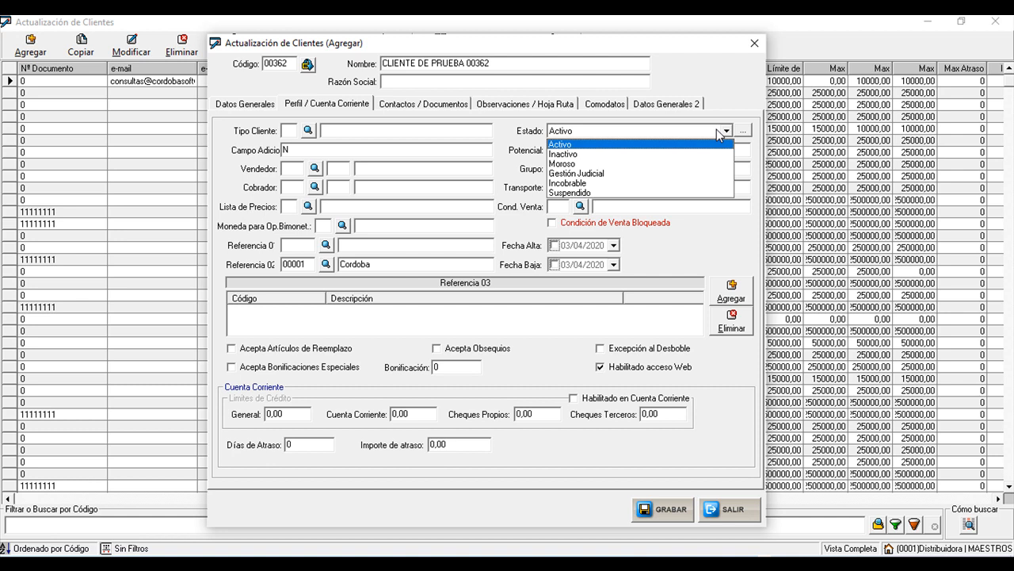
- Keep the client's Estado as Activo and close the status list
{"action": "left_click", "coordinate": [568, 147]}
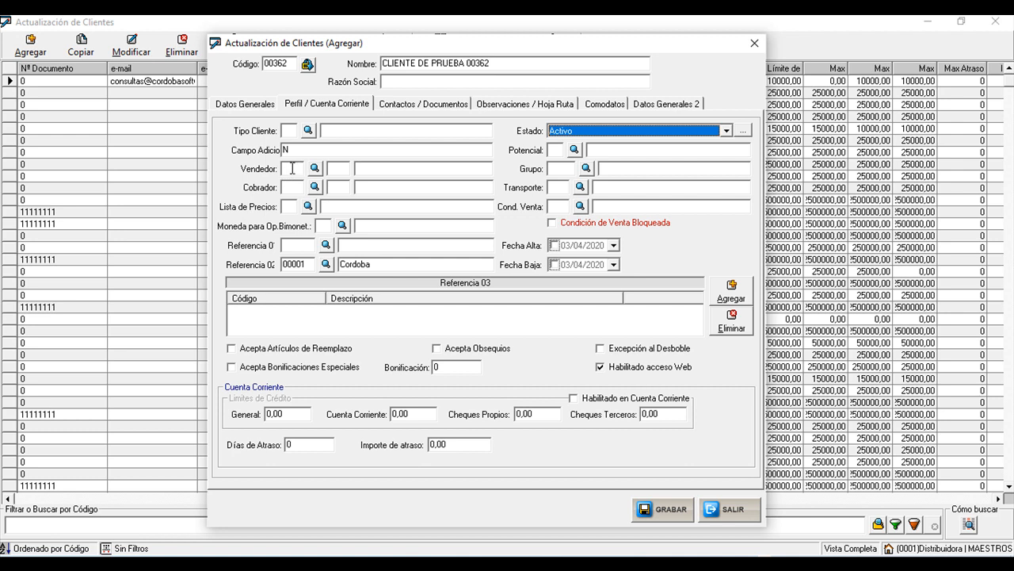
{"action": "left_click", "coordinate": [293, 169]}
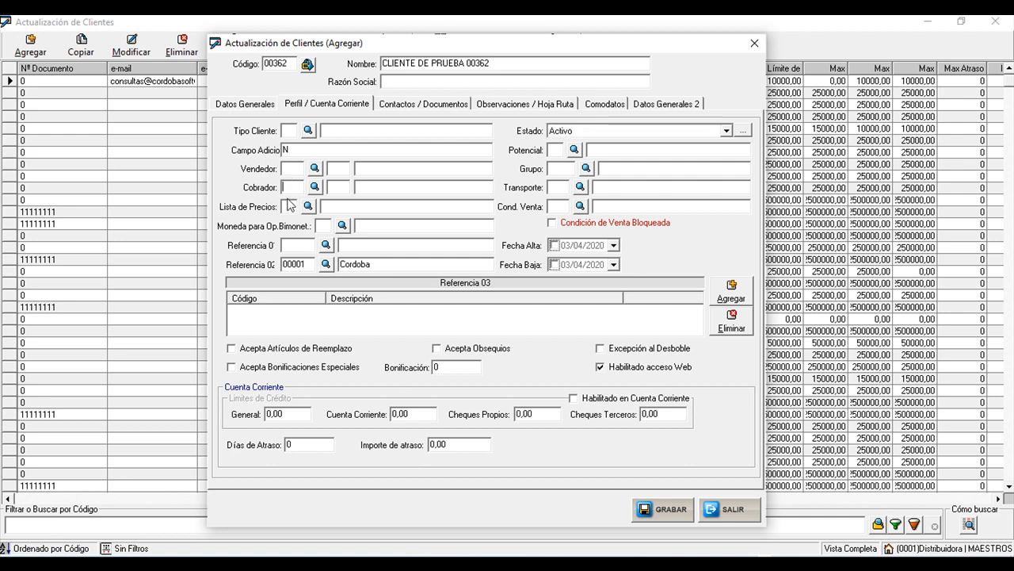
{"action": "left_click", "coordinate": [555, 207]}
- Assign salesperson 001 COLABORADOR 001 and collector 002 COLABORADOR 002 to the client
{"action": "left_click", "coordinate": [314, 168]}
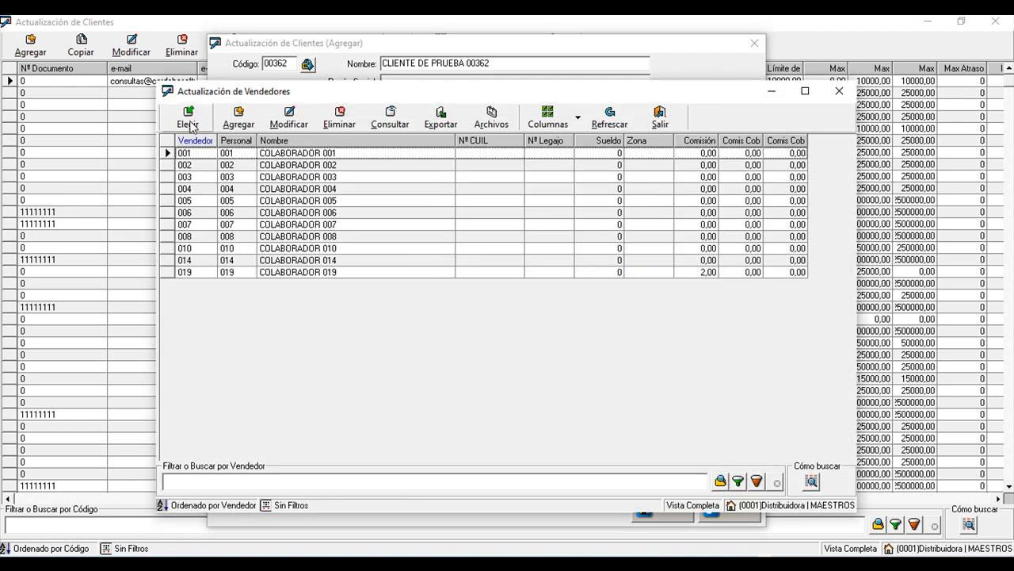
{"action": "left_click", "coordinate": [190, 123]}
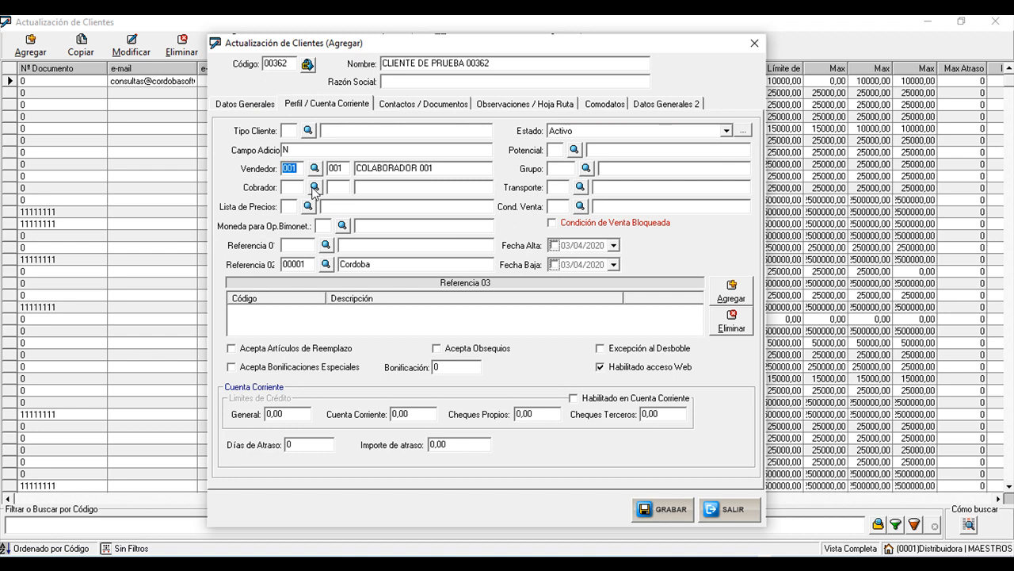
{"action": "left_click", "coordinate": [314, 188]}
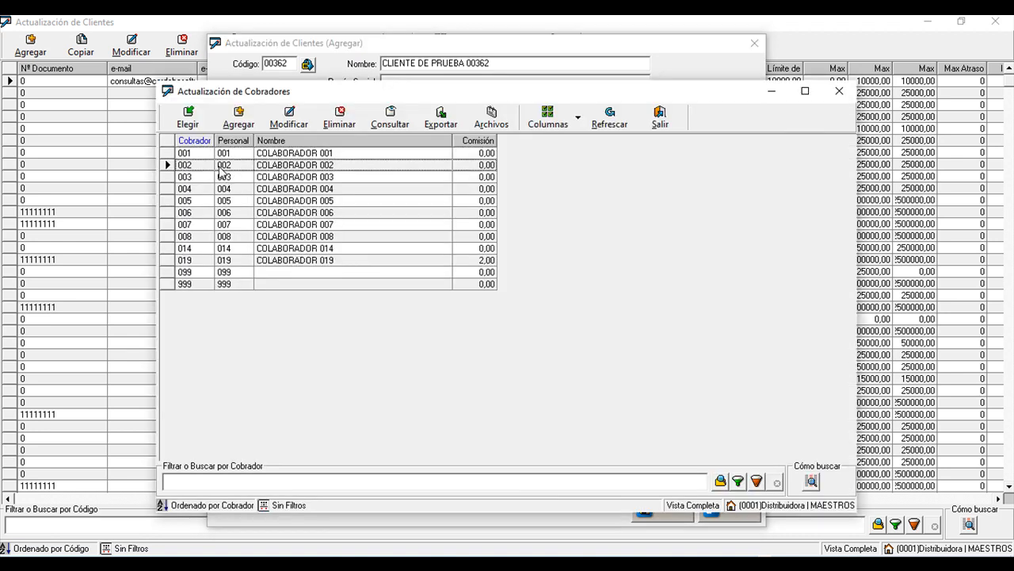
{"action": "left_click", "coordinate": [188, 119]}
{"action": "left_click", "coordinate": [309, 207]}
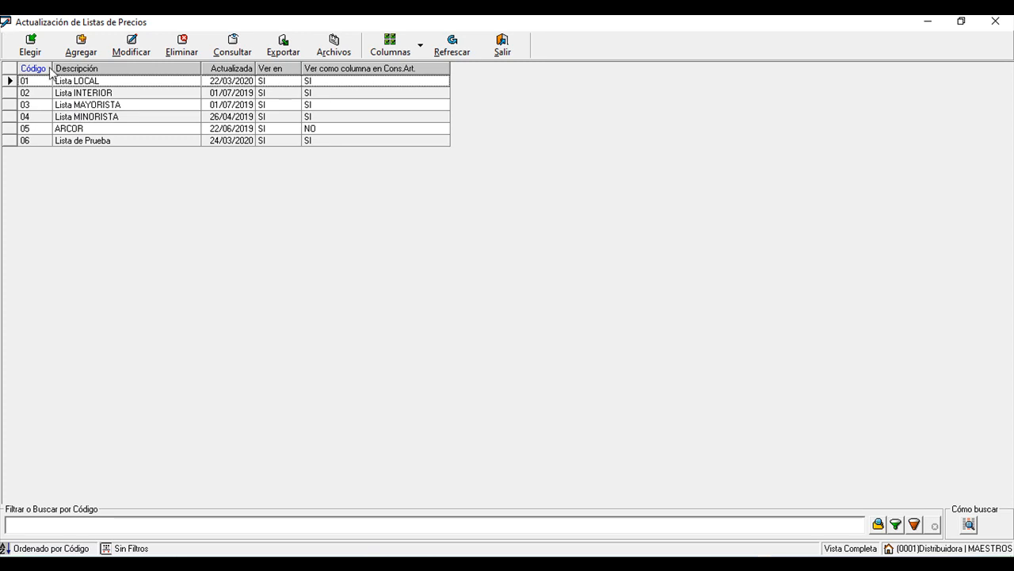
- Assign price list 01 Lista LOCAL and bring up the sale conditions list
{"action": "left_click", "coordinate": [30, 44]}
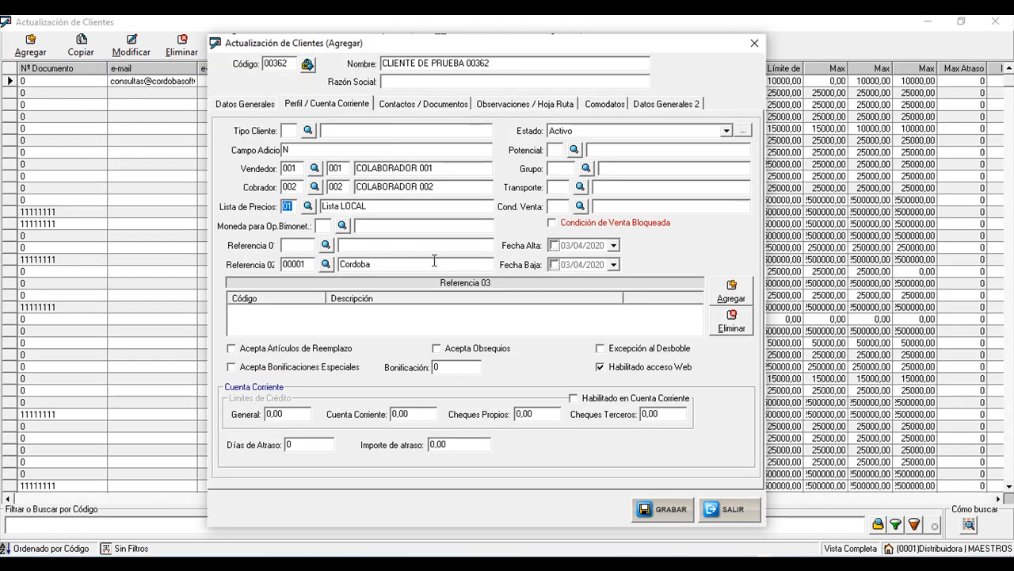
{"action": "left_click", "coordinate": [554, 207]}
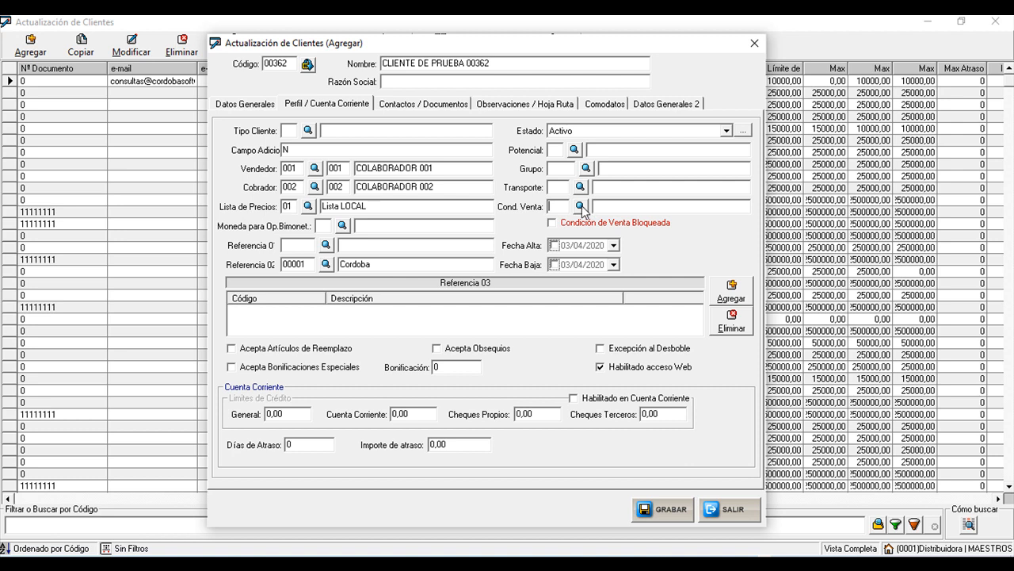
{"action": "left_click", "coordinate": [580, 206]}
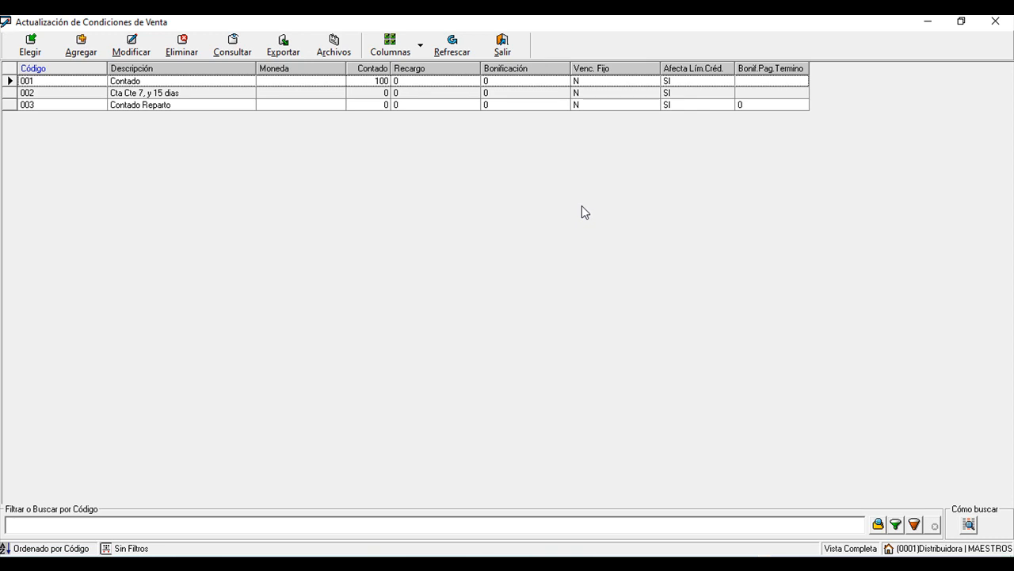
- Browse the sale conditions and assign 003 Contado Reparto to the client
{"action": "left_click", "coordinate": [383, 82]}
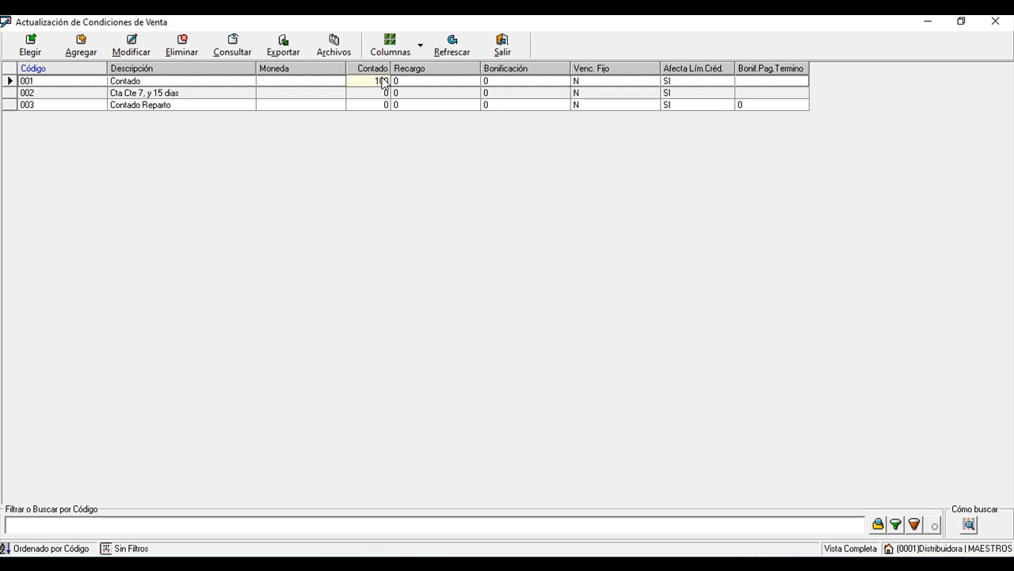
{"action": "left_click", "coordinate": [349, 96]}
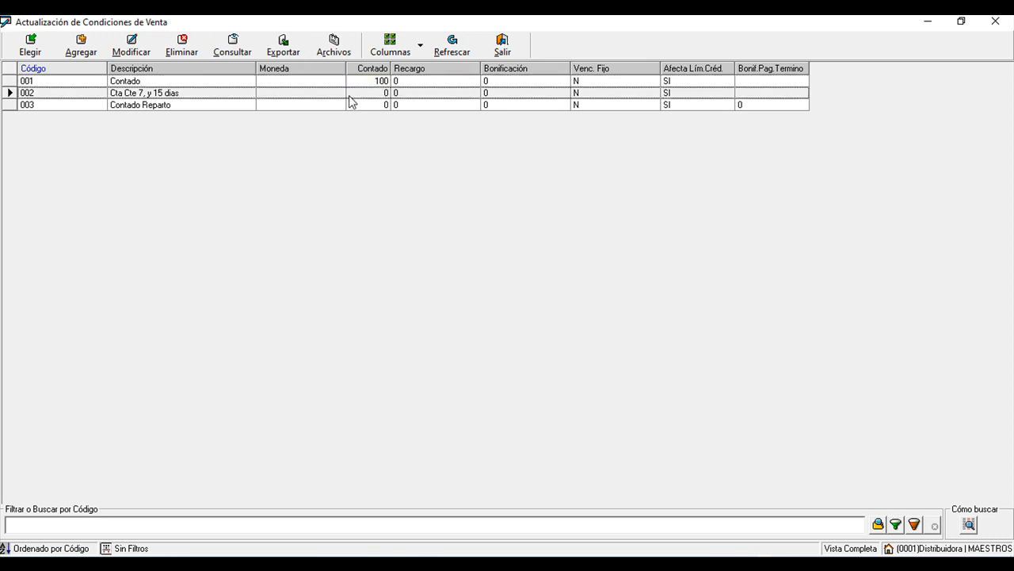
{"action": "left_click", "coordinate": [350, 96]}
{"action": "left_click", "coordinate": [252, 106]}
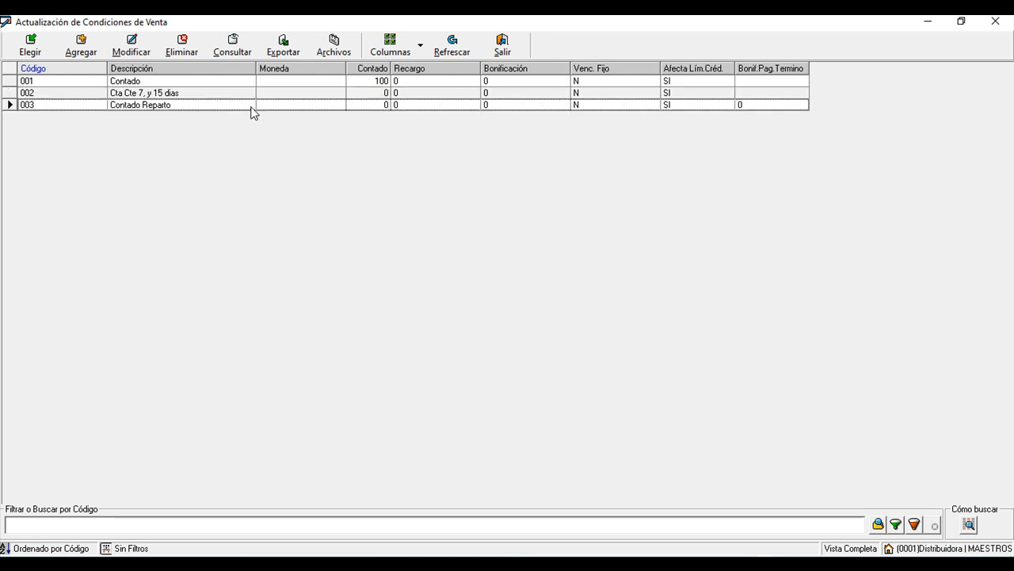
{"action": "left_click", "coordinate": [251, 106]}
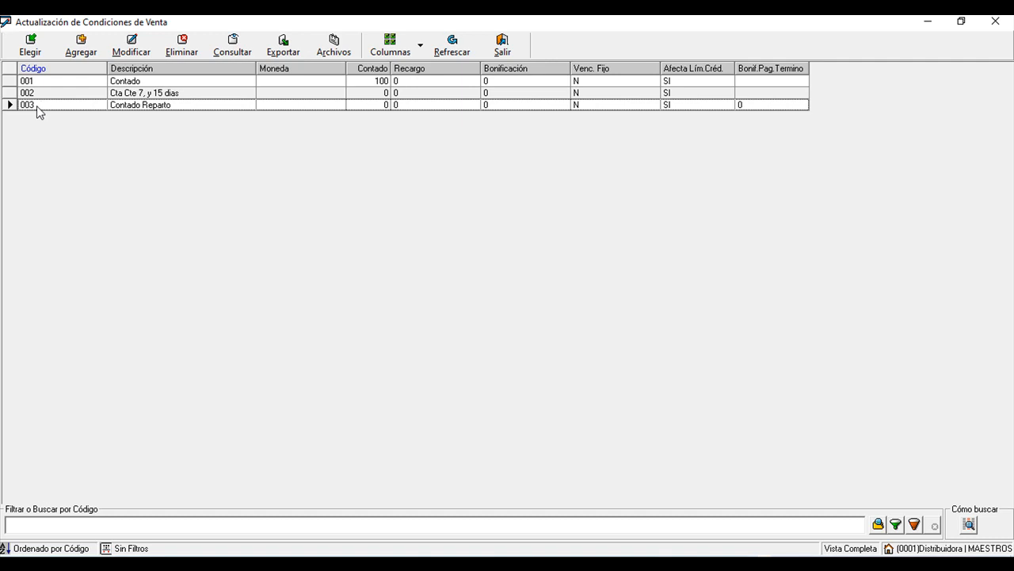
{"action": "left_click", "coordinate": [30, 45]}
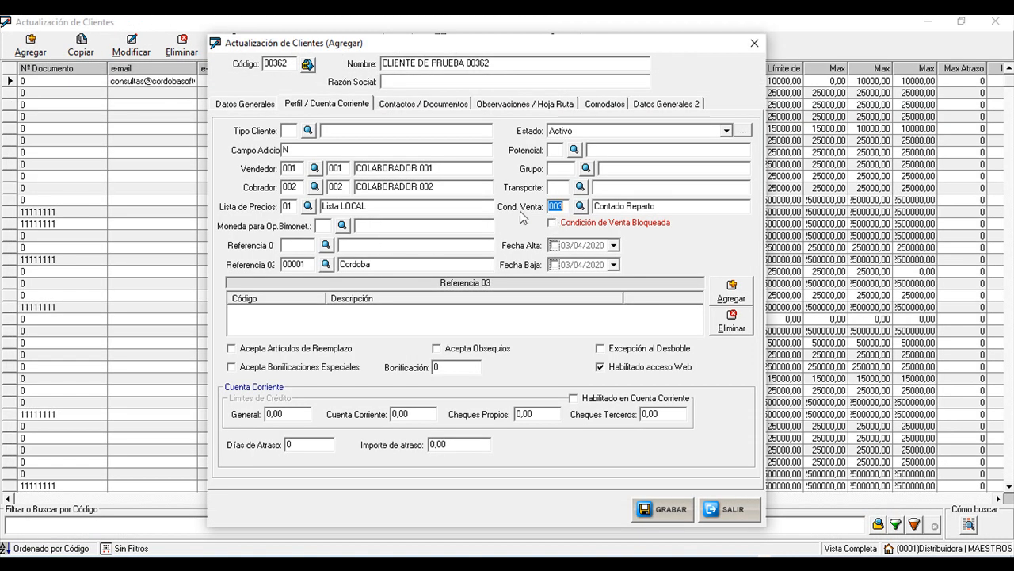
- Assign price list 02 Lista INTERIOR to the client
{"action": "left_click", "coordinate": [308, 207]}
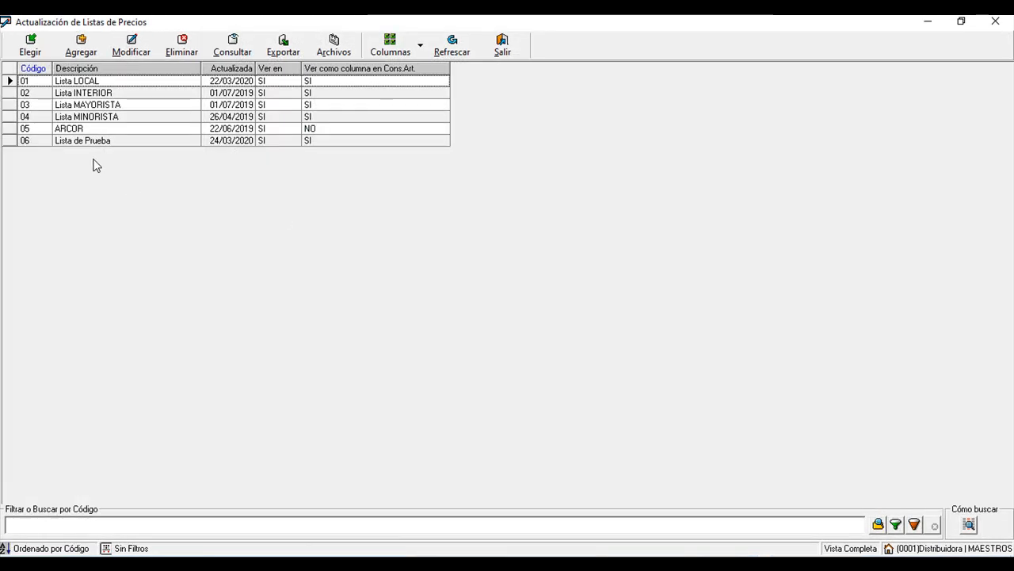
{"action": "left_click", "coordinate": [68, 93]}
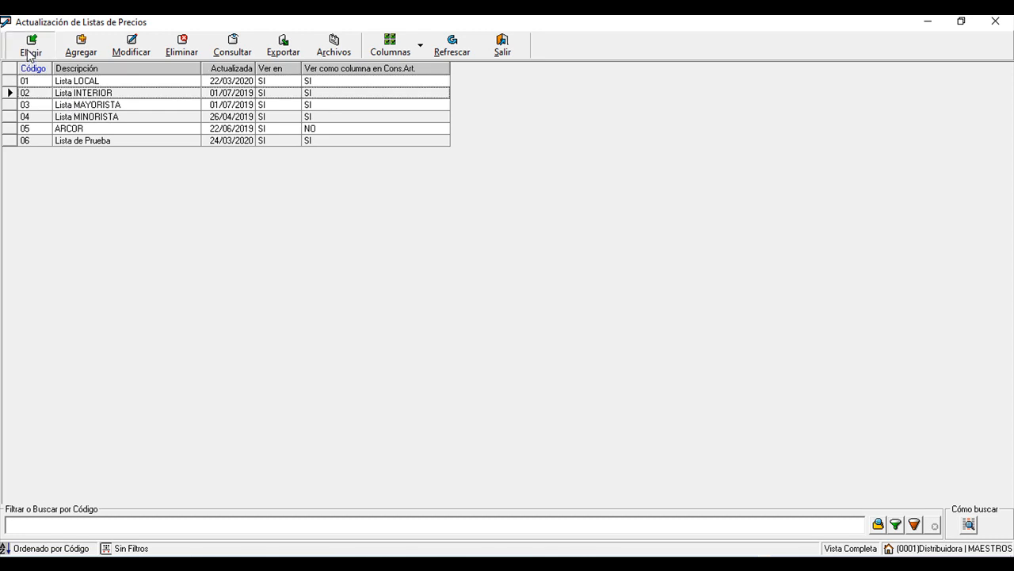
{"action": "left_click", "coordinate": [31, 45]}
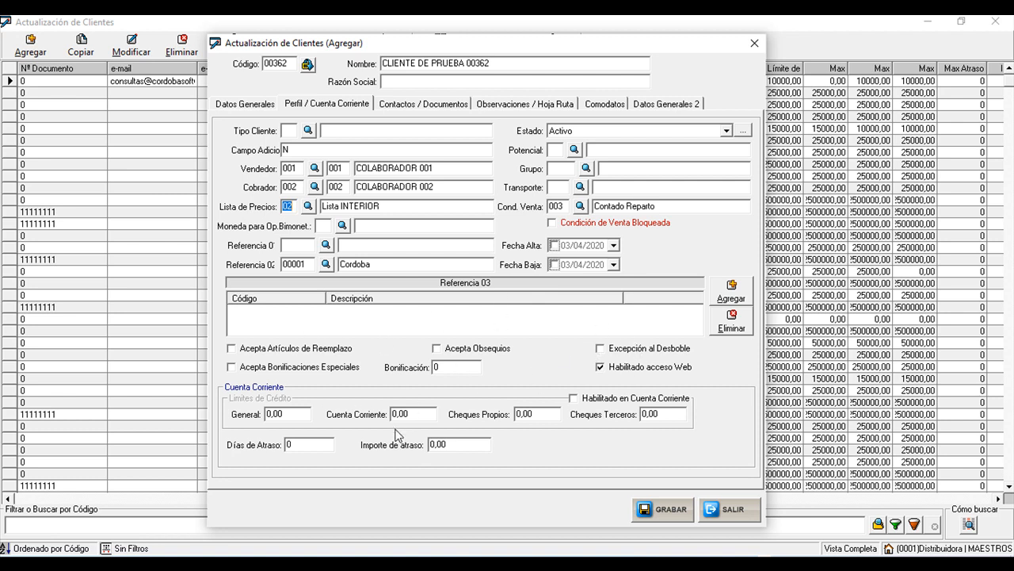
- Change Bonificación to 10, revert it to 0, and bring up the sale conditions list
{"action": "left_click", "coordinate": [453, 367]}
{"action": "left_click_drag", "start_coordinate": [443, 367], "coordinate": [405, 370]}
{"action": "type", "text": "10"}
{"action": "left_click_drag", "start_coordinate": [446, 367], "coordinate": [400, 370]}
{"action": "type", "text": "0"}
{"action": "left_click", "coordinate": [570, 205]}
{"action": "left_click", "coordinate": [580, 207]}
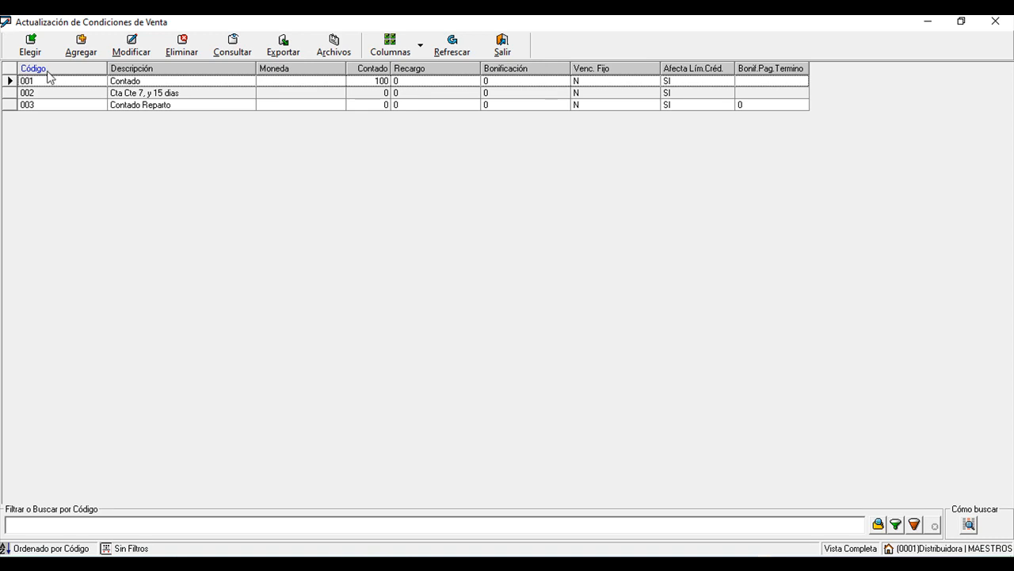
- Close the sale conditions list and rename the client 'Consumidor Final Salon', correcting the capital I
{"action": "left_click", "coordinate": [502, 46]}
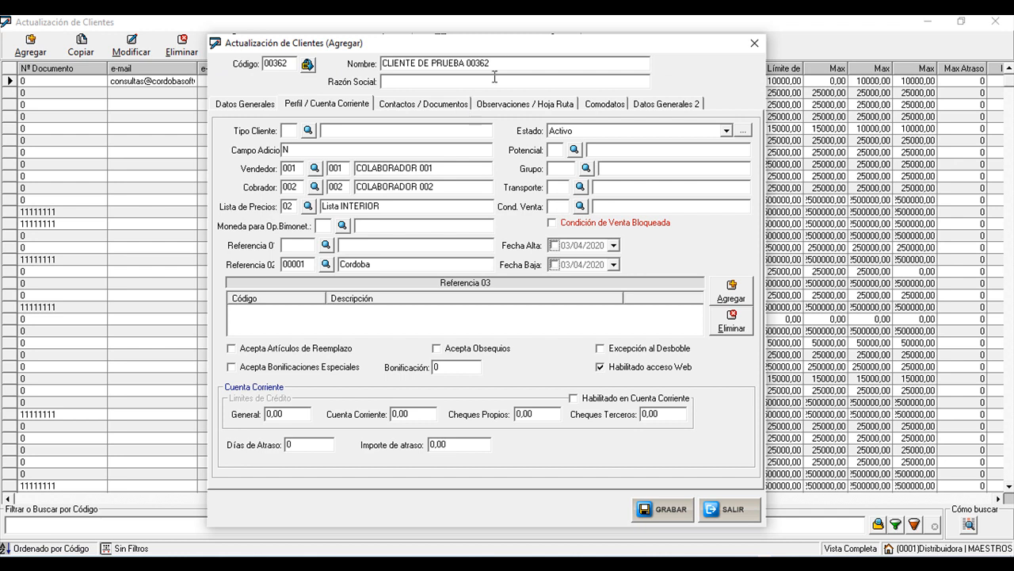
{"action": "left_click_drag", "start_coordinate": [507, 63], "coordinate": [339, 66]}
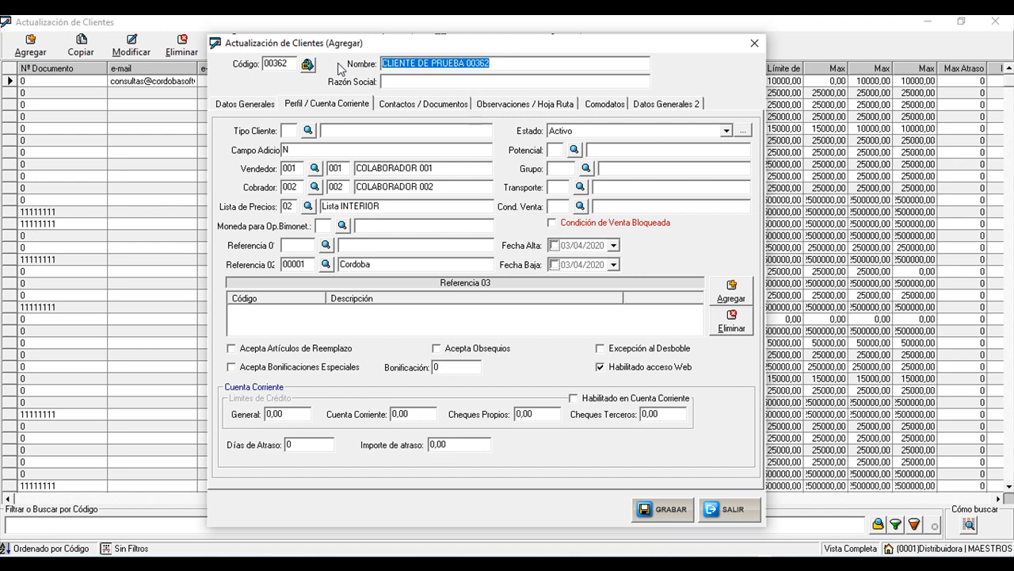
{"action": "type", "text": "Consu"}
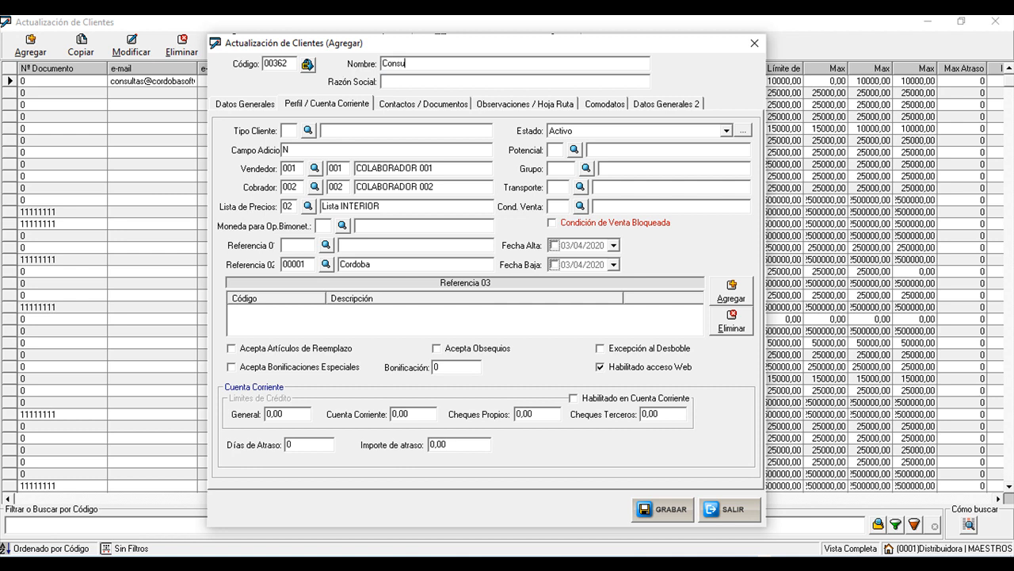
{"action": "type", "text": "midor FInal Salon"}
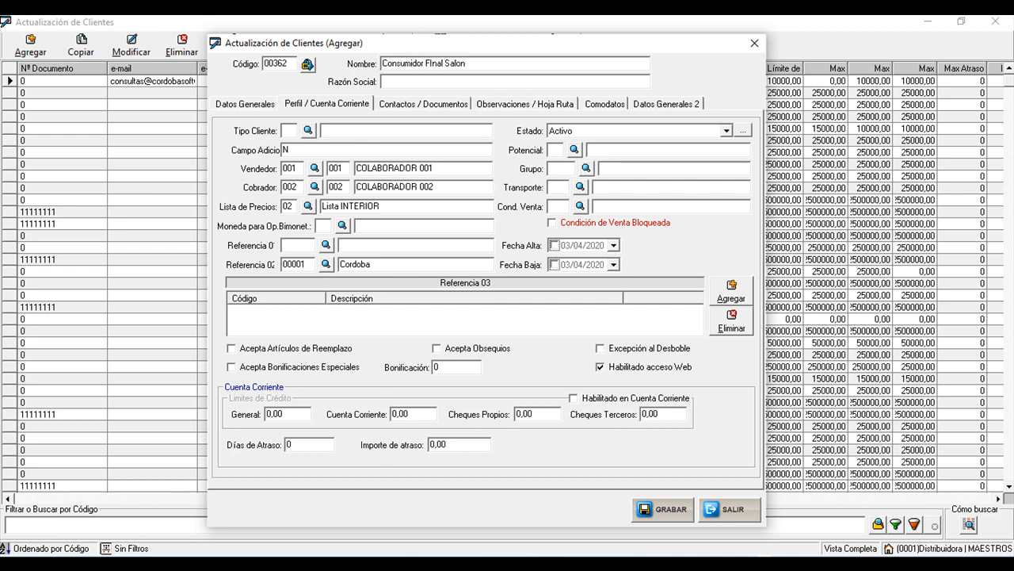
{"action": "left_click", "coordinate": [432, 63]}
{"action": "key", "text": "BackSpace"}
{"action": "type", "text": "i"}
- Keep the IVA condition as Consumidor Final and clear the CUIT field
{"action": "left_click", "coordinate": [257, 108]}
{"action": "left_click", "coordinate": [317, 352]}
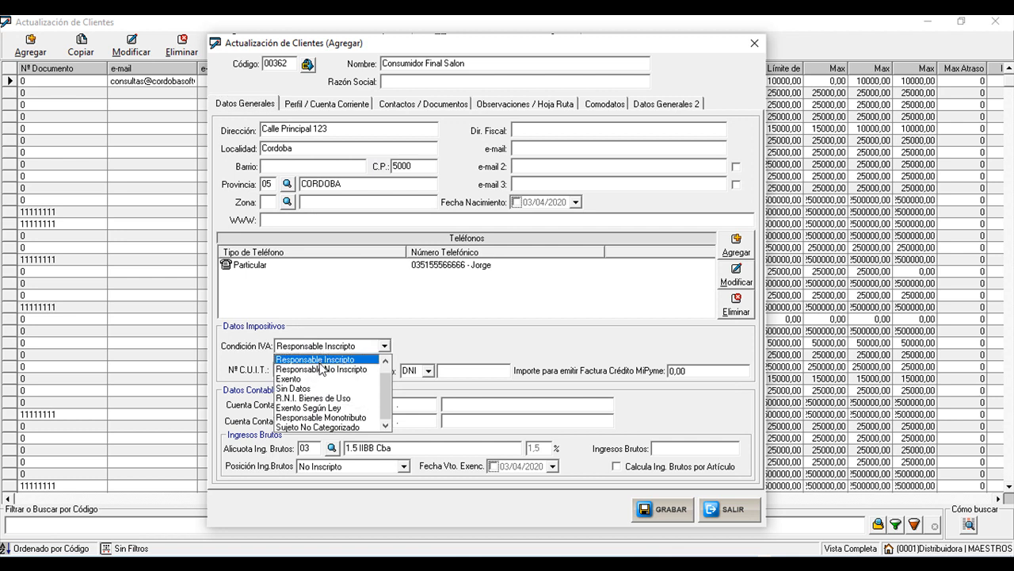
{"action": "left_click", "coordinate": [315, 359]}
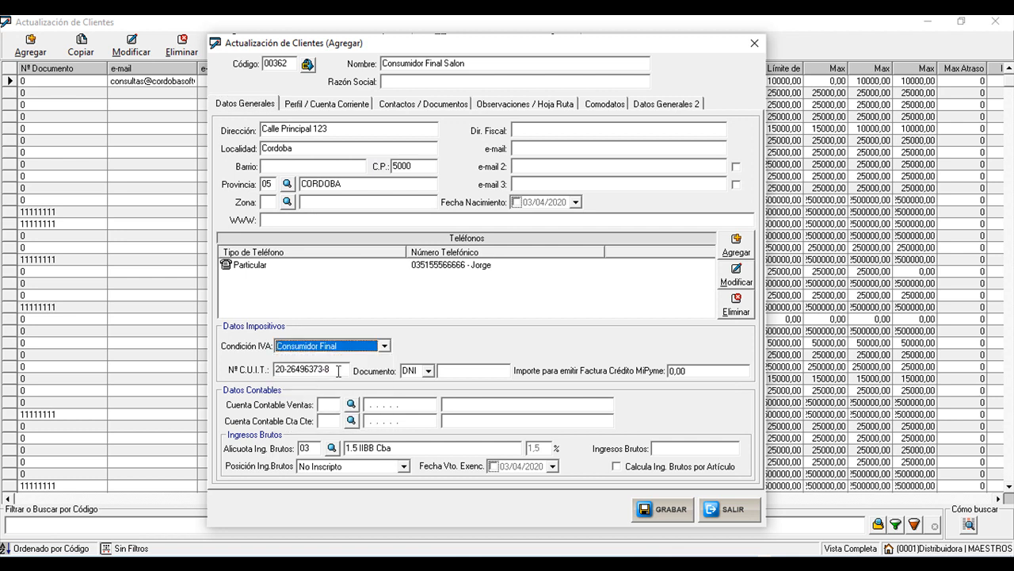
{"action": "key", "text": "Tab"}
{"action": "key", "text": "Delete"}
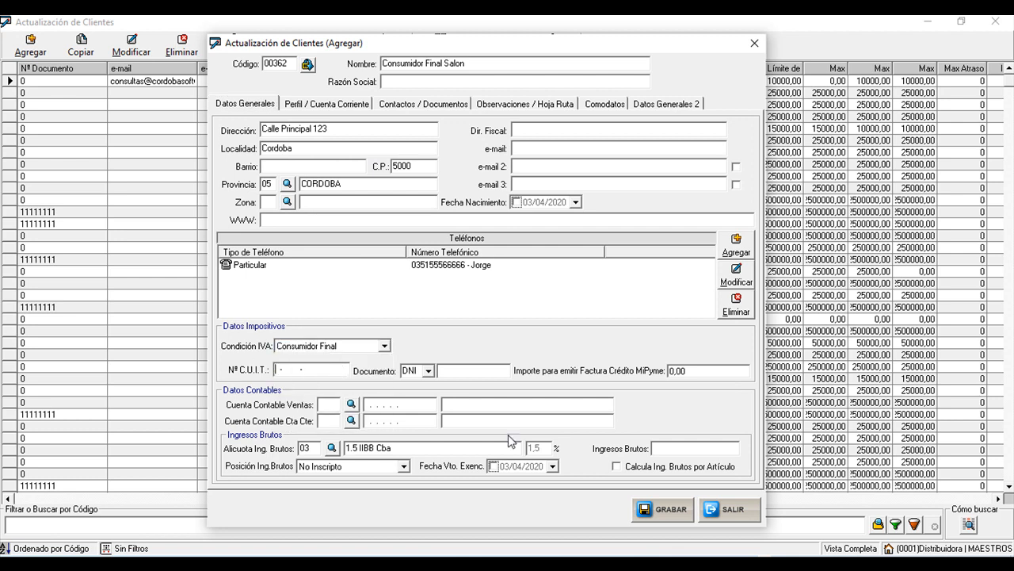
- Enter the client's DNI document number
{"action": "left_click", "coordinate": [465, 367]}
{"action": "type", "text": "1111111111"}
{"action": "left_click", "coordinate": [337, 106]}
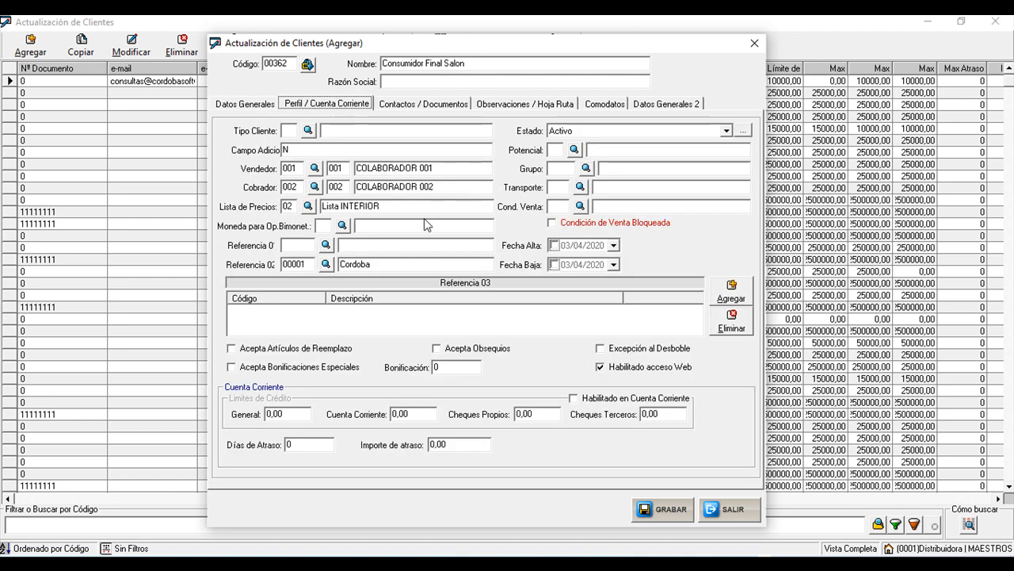
- Assign sale condition 001 Contado from the Cond. Venta list
{"action": "left_click", "coordinate": [566, 210]}
{"action": "left_click", "coordinate": [582, 207]}
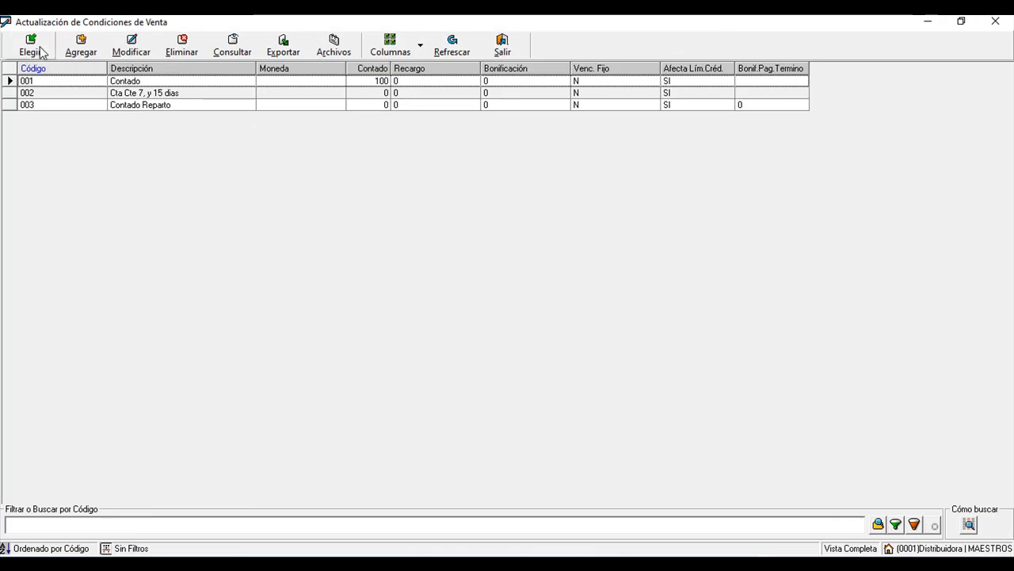
{"action": "left_click", "coordinate": [34, 48]}
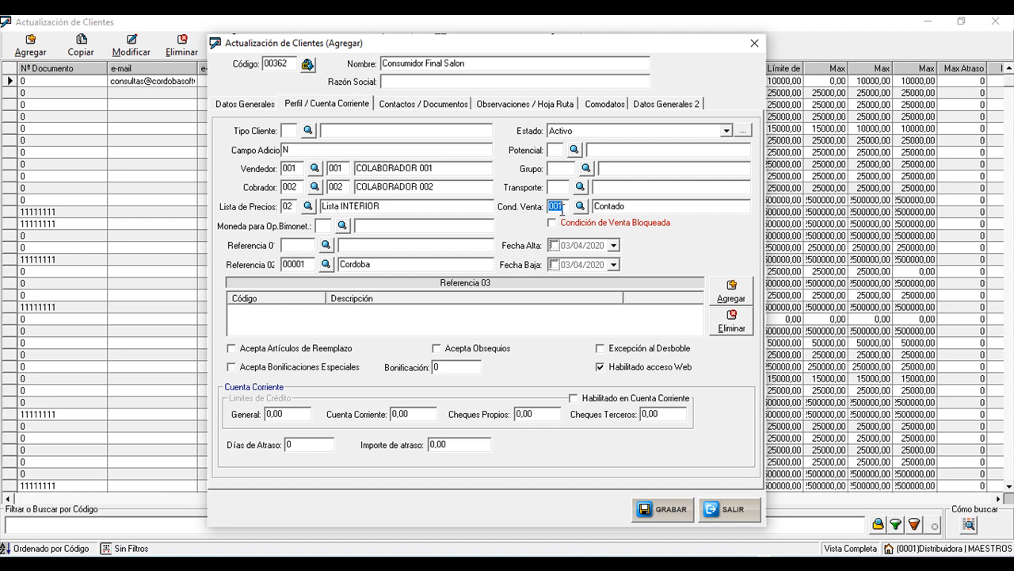
- Replace the name Consumidor Final Salon with the client's full name
{"action": "left_click", "coordinate": [428, 66]}
{"action": "left_click_drag", "start_coordinate": [478, 68], "coordinate": [297, 52]}
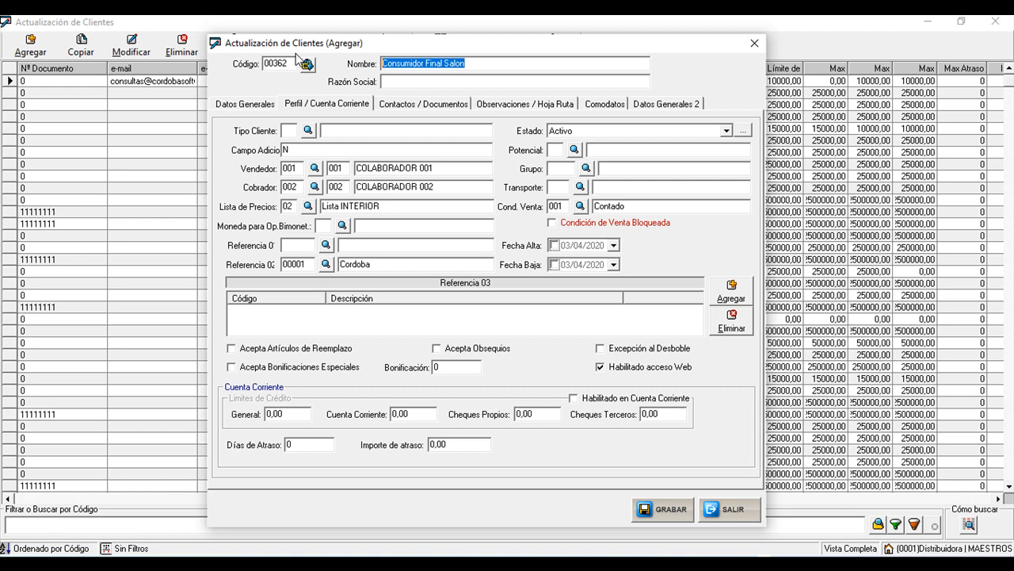
{"action": "type", "text": "Jos"}
{"action": "key", "text": "BackSpace"}
{"action": "key", "text": "BackSpace"}
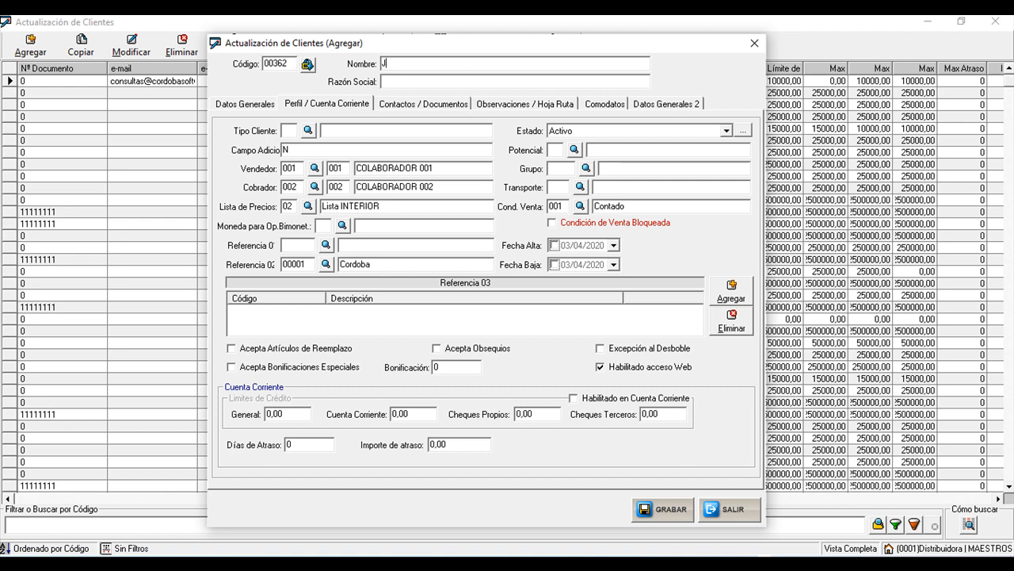
{"action": "key", "text": "BackSpace"}
{"action": "type", "text": "Juan Perez"}
- Set the IVA condition to Responsable Monotributo and enter the client's CUIT number
{"action": "left_click", "coordinate": [245, 106]}
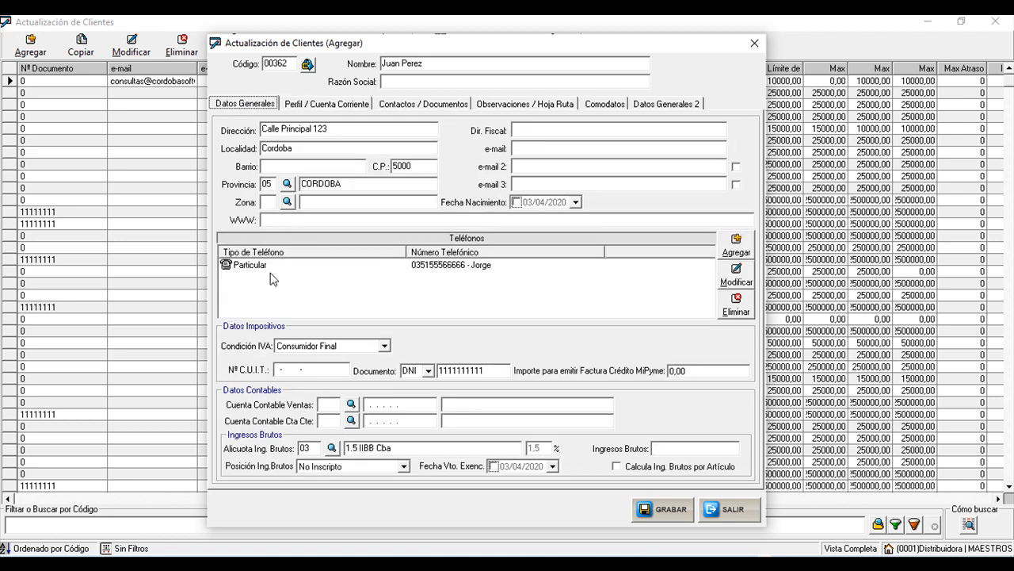
{"action": "left_click", "coordinate": [369, 346]}
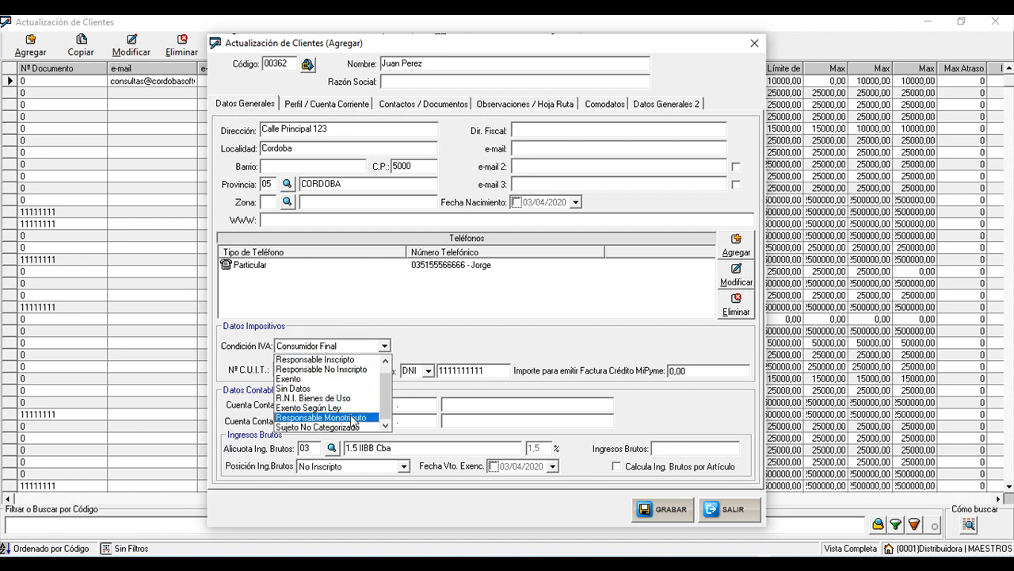
{"action": "left_click", "coordinate": [328, 417]}
{"action": "left_click", "coordinate": [281, 369]}
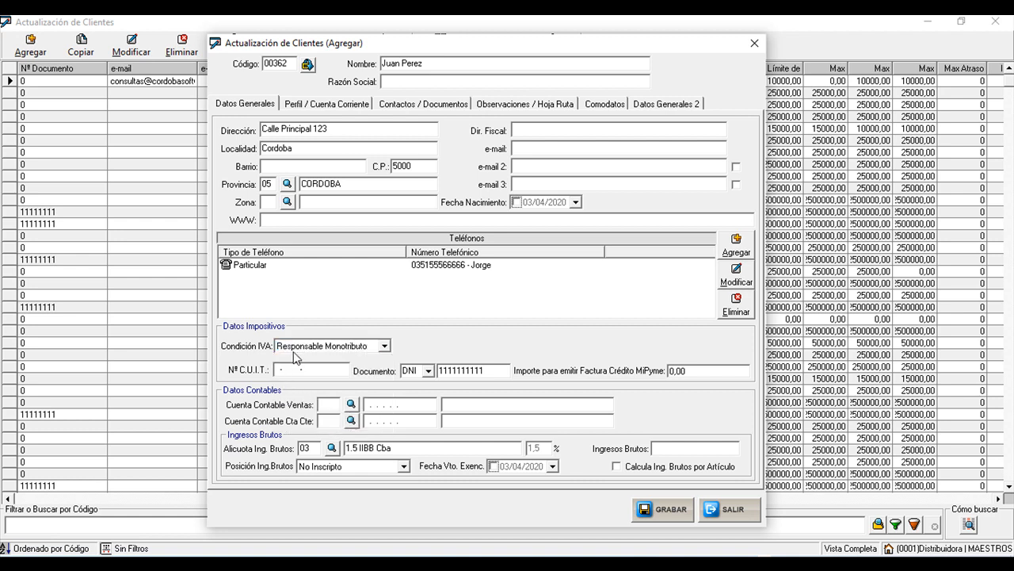
{"action": "left_click", "coordinate": [502, 366]}
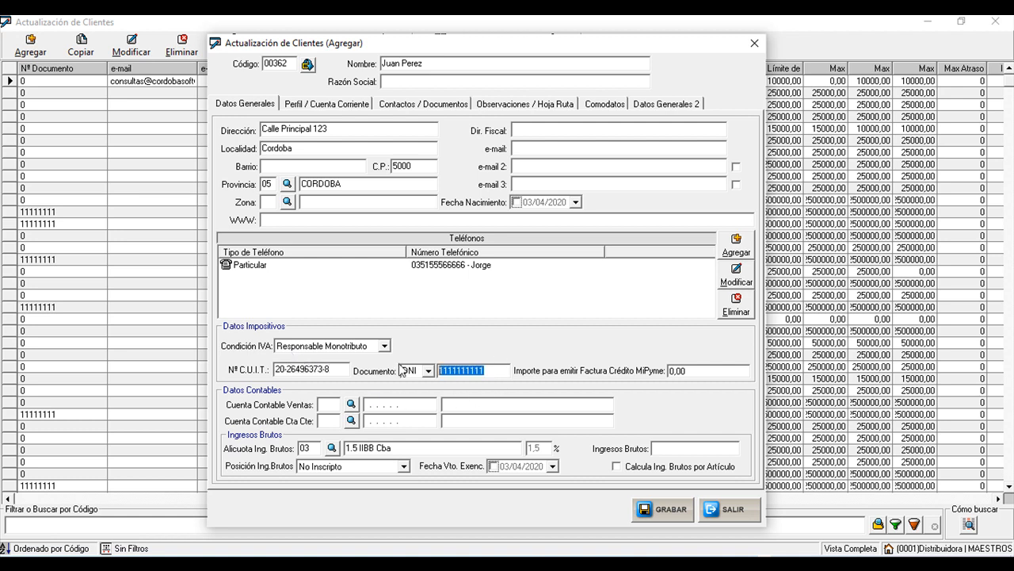
{"action": "left_click", "coordinate": [327, 107]}
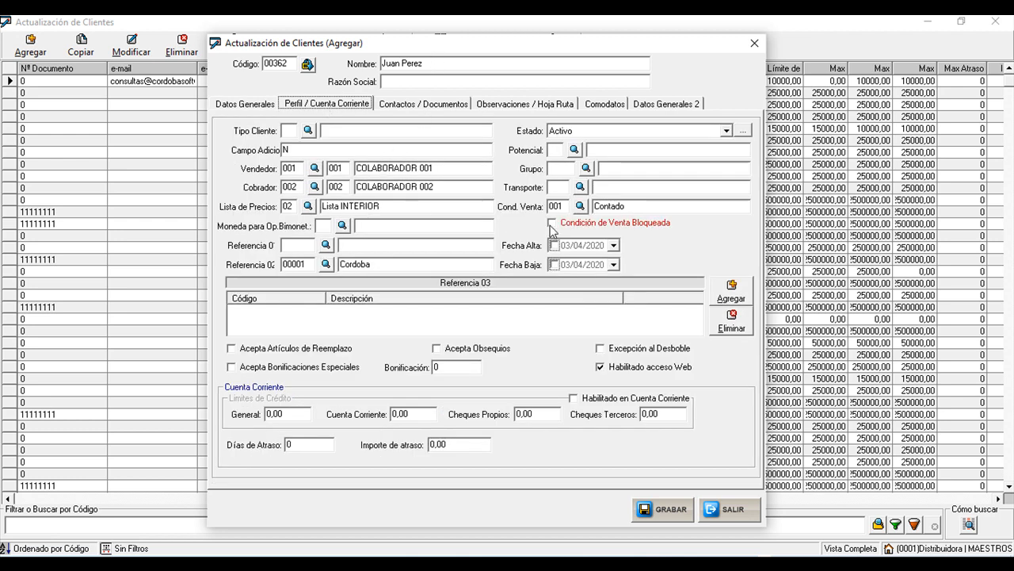
- Reassign price list 02 Lista INTERIOR to the client
{"action": "mouse_move", "coordinate": [594, 229]}
{"action": "left_click", "coordinate": [309, 206]}
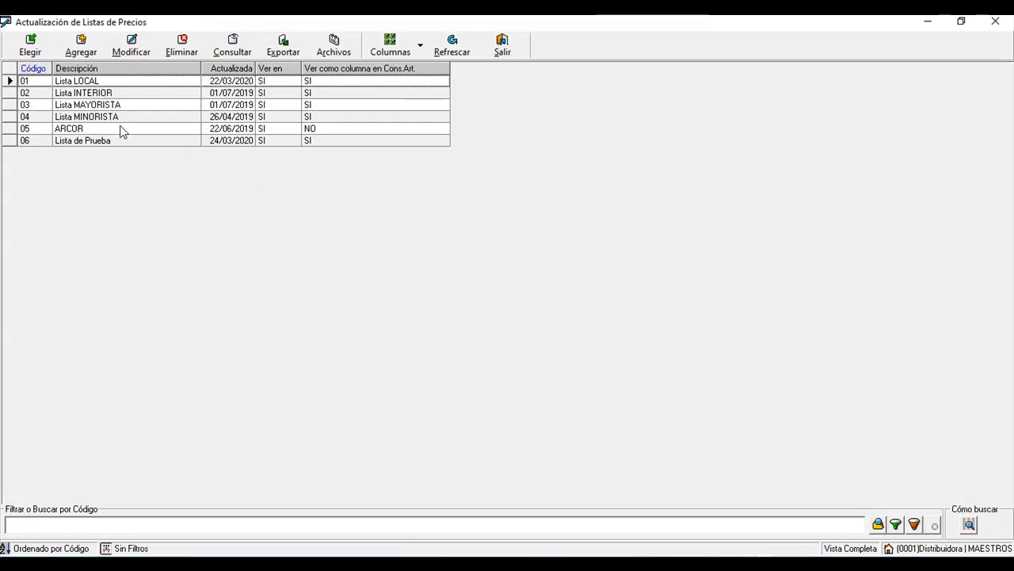
{"action": "left_click", "coordinate": [73, 93]}
{"action": "left_click", "coordinate": [32, 54]}
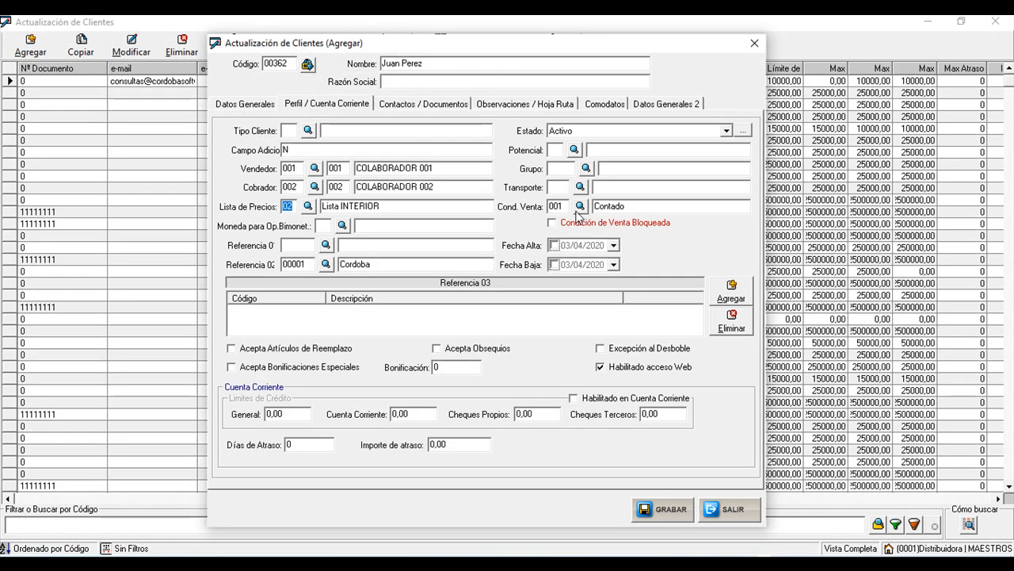
- Change the sale condition from Contado to 003 Contado Reparto
{"action": "left_click", "coordinate": [565, 207]}
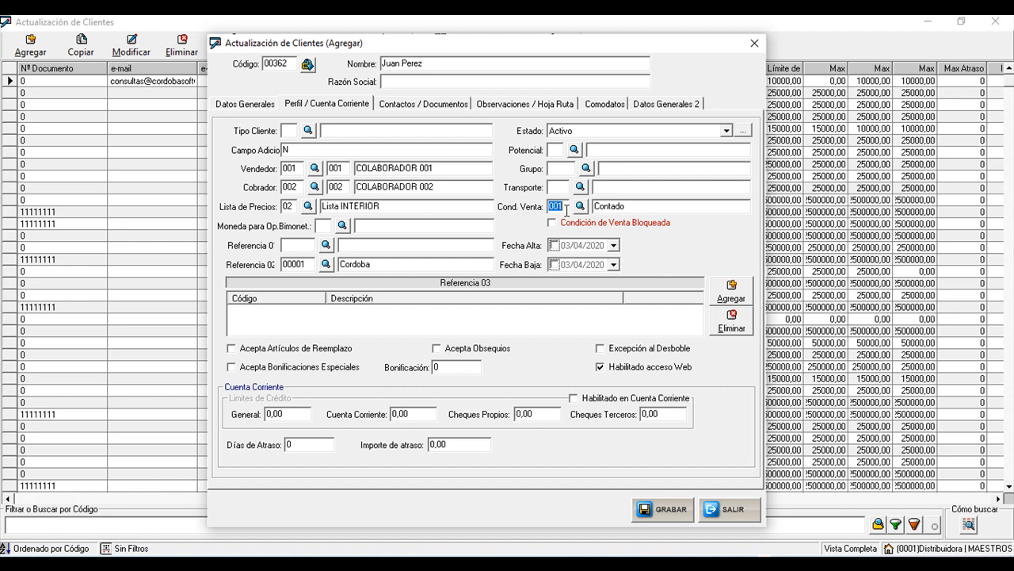
{"action": "left_click", "coordinate": [580, 206]}
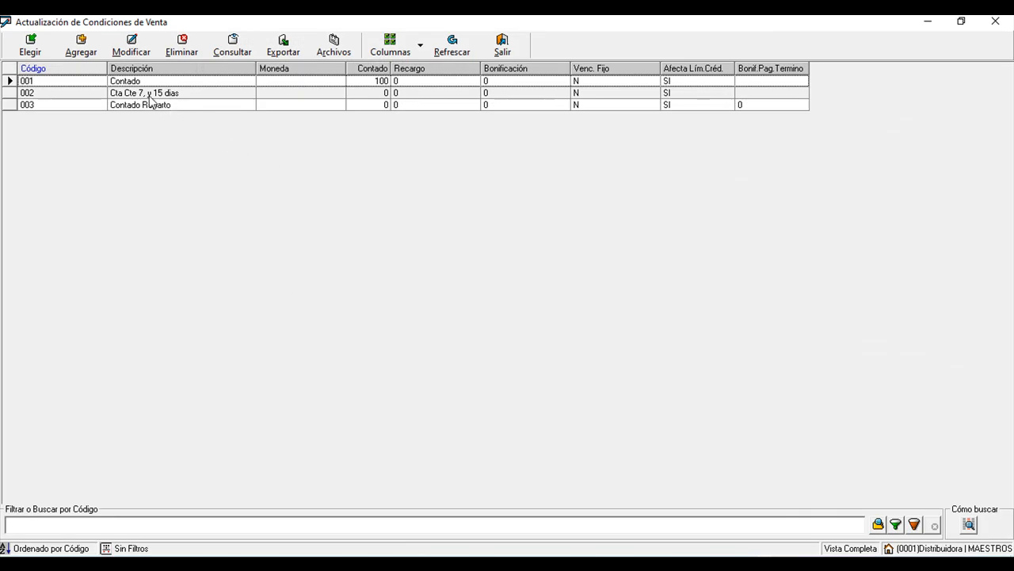
{"action": "left_click", "coordinate": [150, 95]}
{"action": "left_click", "coordinate": [151, 108]}
{"action": "left_click", "coordinate": [31, 45]}
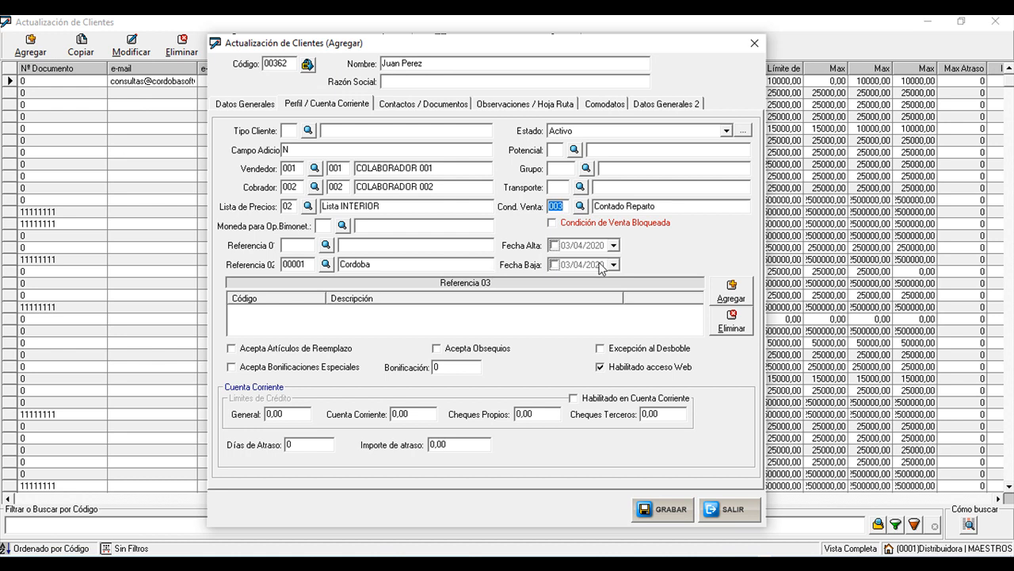
- Enable Habilitado en Cuenta Corriente and reconfirm sale condition 003 Contado Reparto
{"action": "left_click", "coordinate": [581, 208]}
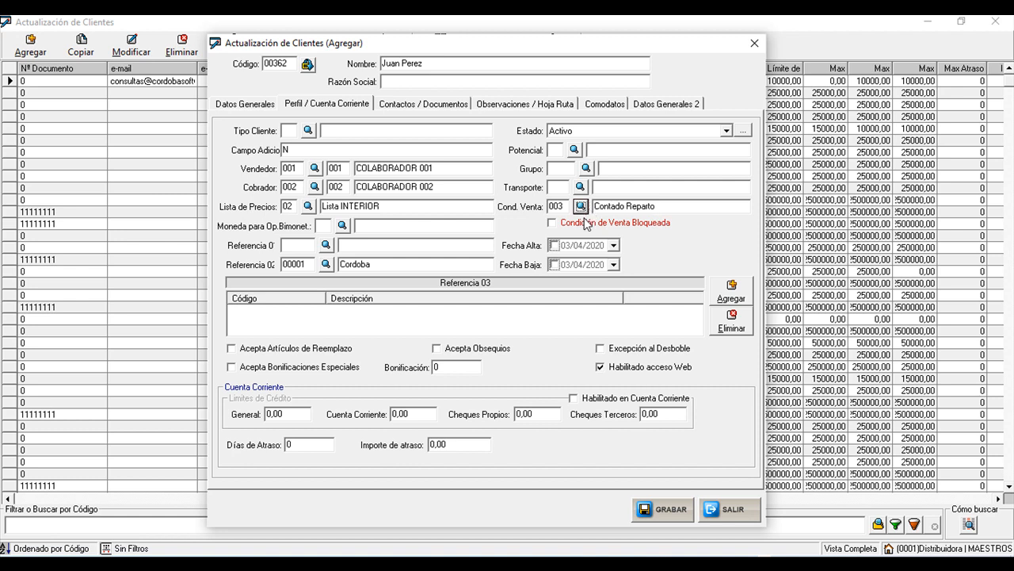
{"action": "left_click", "coordinate": [591, 400]}
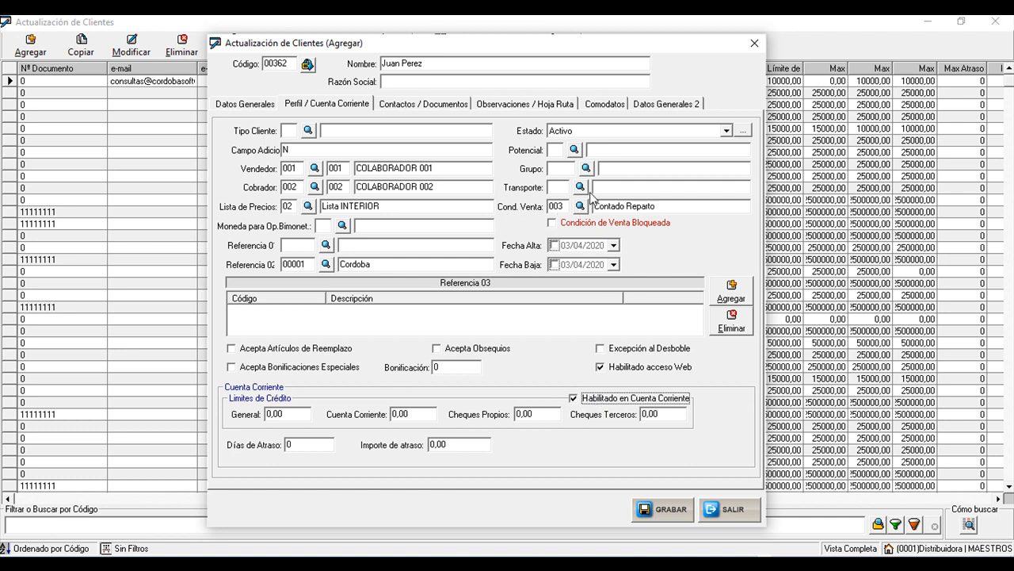
{"action": "double_click", "coordinate": [564, 206]}
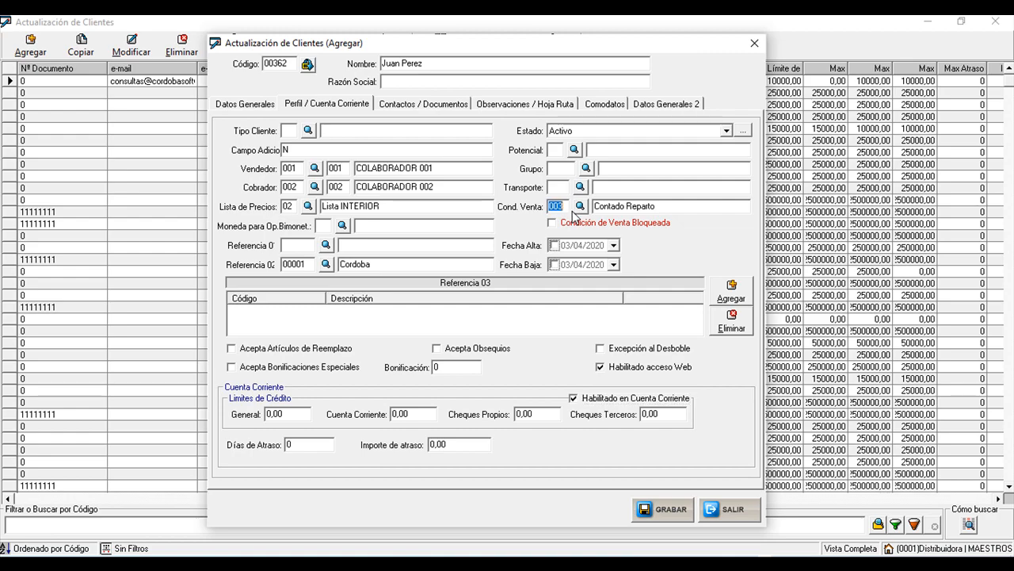
{"action": "left_click", "coordinate": [580, 206]}
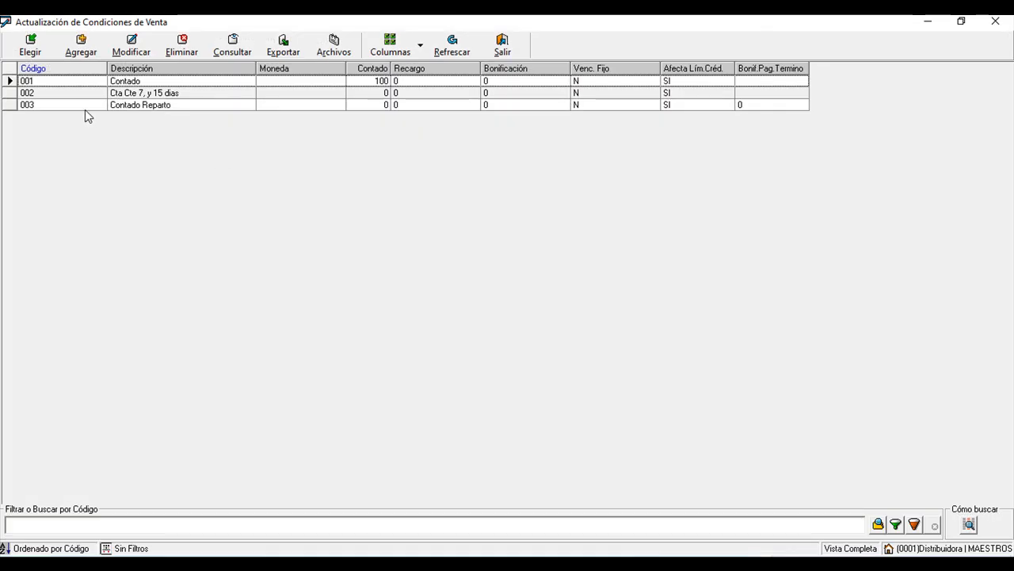
{"action": "left_click", "coordinate": [31, 45]}
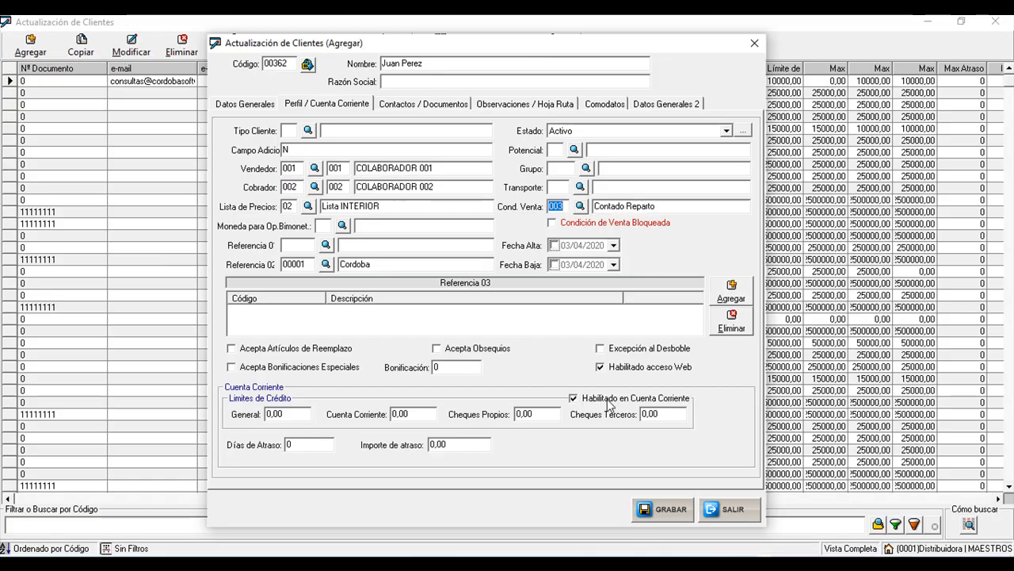
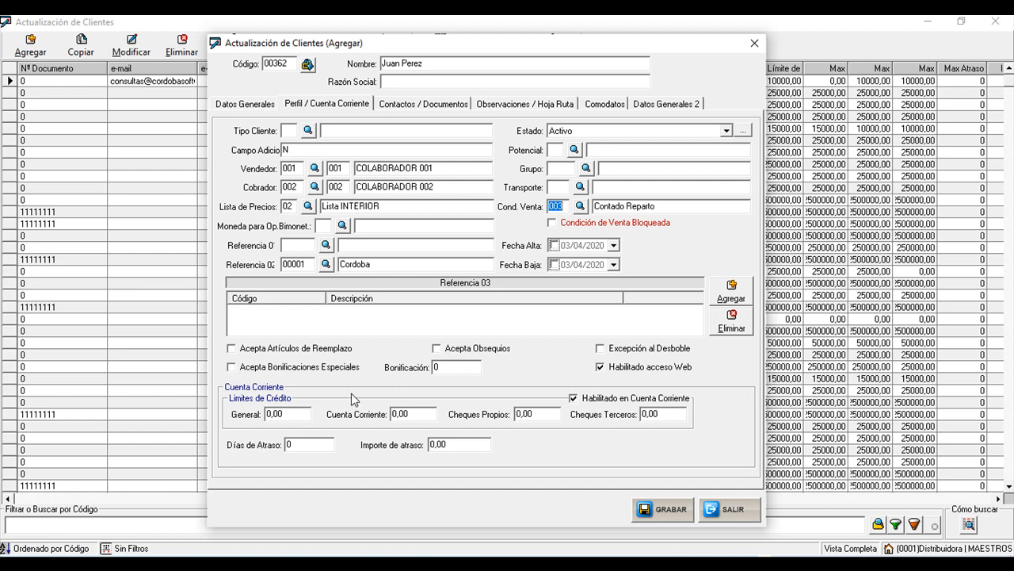
- Set the Cuenta Corriente credit limit to 100000, correcting the mistyped amount
{"action": "left_click", "coordinate": [416, 413]}
{"action": "type", "text": "2500"}
{"action": "key", "text": "BackSpace"}
{"action": "key", "text": "BackSpace"}
{"action": "key", "text": "BackSpace"}
{"action": "key", "text": "BackSpace"}
{"action": "key", "text": "Tab"}
{"action": "type", "text": "1"}
{"action": "key", "text": "shift+Tab"}
{"action": "type", "text": "100000"}
{"action": "key", "text": "Tab"}
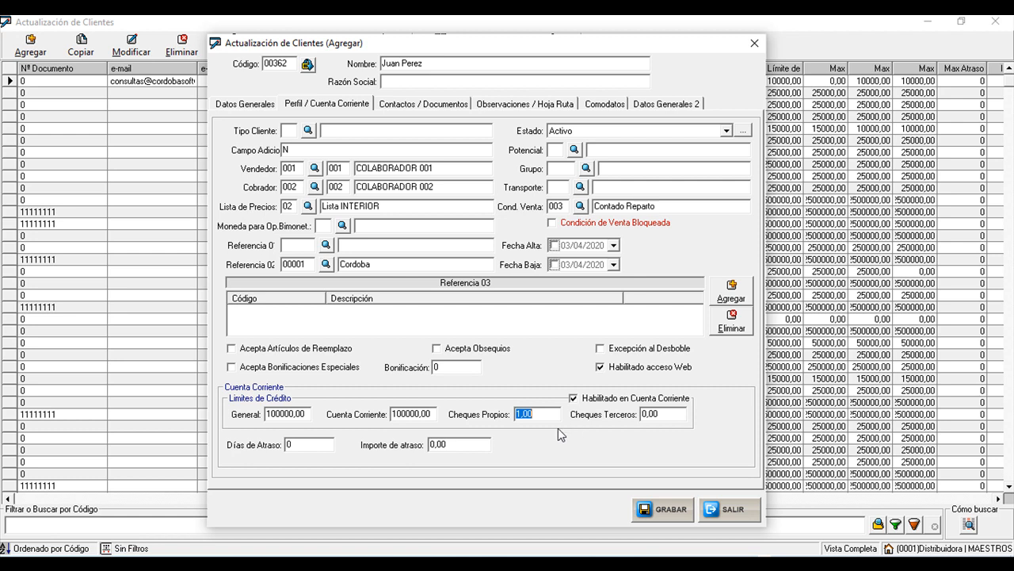
- Set the Cheques Propios and Cheques Terceros limits to 20000 each
{"action": "type", "text": "20000"}
{"action": "left_click", "coordinate": [663, 413]}
{"action": "type", "text": "20000"}
{"action": "type", "text": "0"}
{"action": "key", "text": "BackSpace"}
{"action": "left_click", "coordinate": [326, 106]}
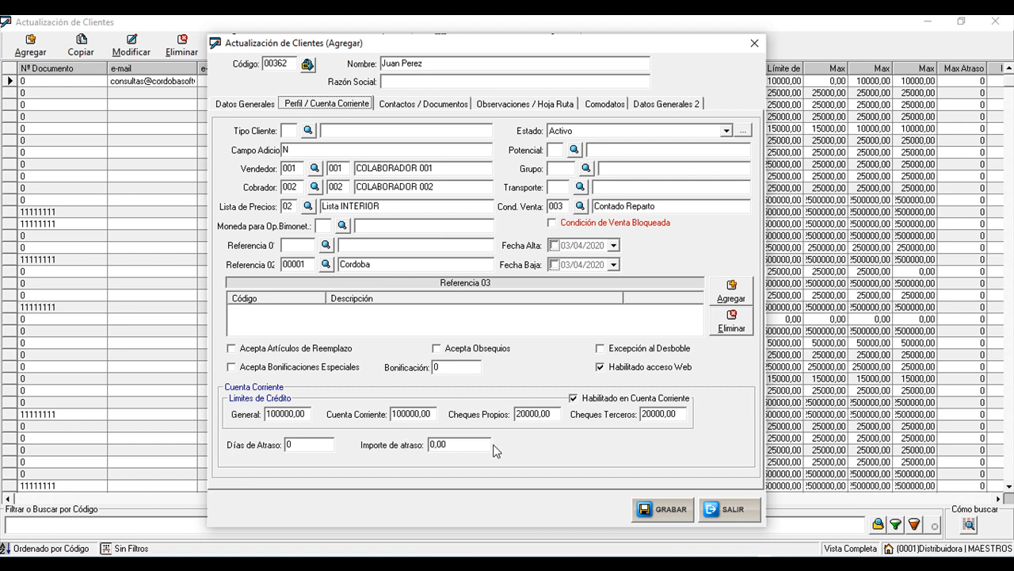
{"action": "left_click", "coordinate": [453, 108]}
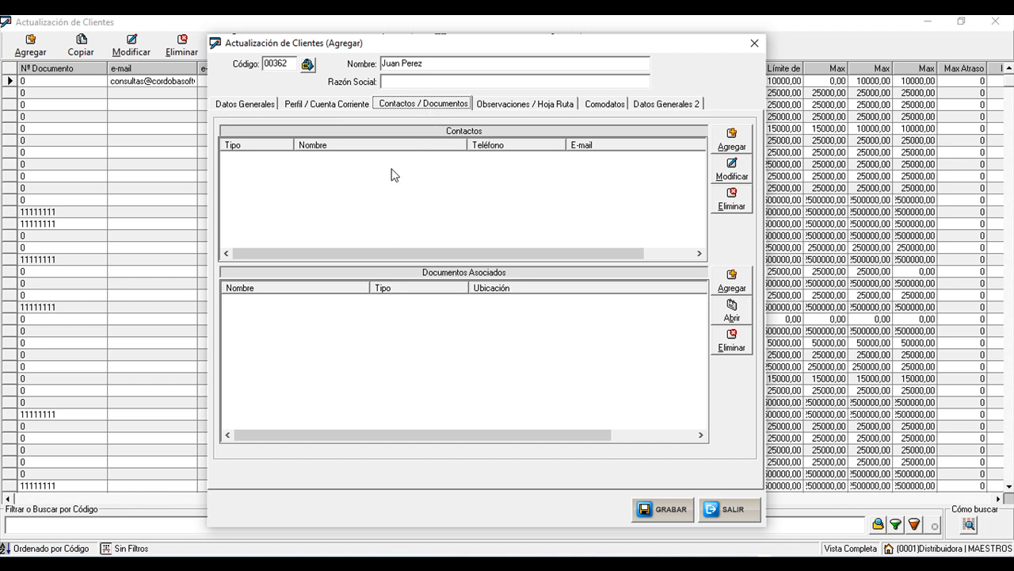
{"action": "left_click", "coordinate": [731, 137]}
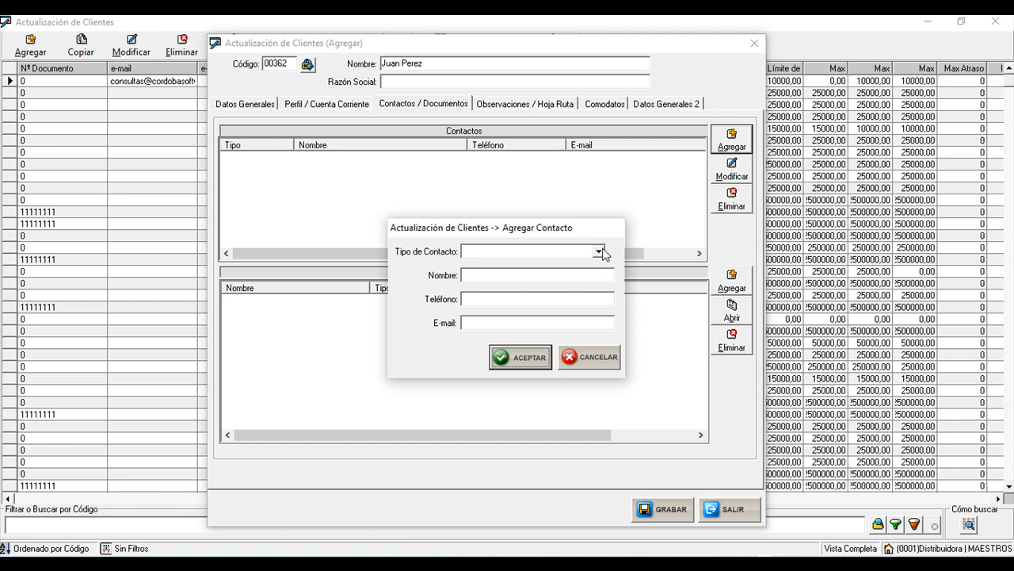
{"action": "left_click", "coordinate": [599, 251]}
{"action": "left_click", "coordinate": [523, 265]}
{"action": "left_click", "coordinate": [511, 274]}
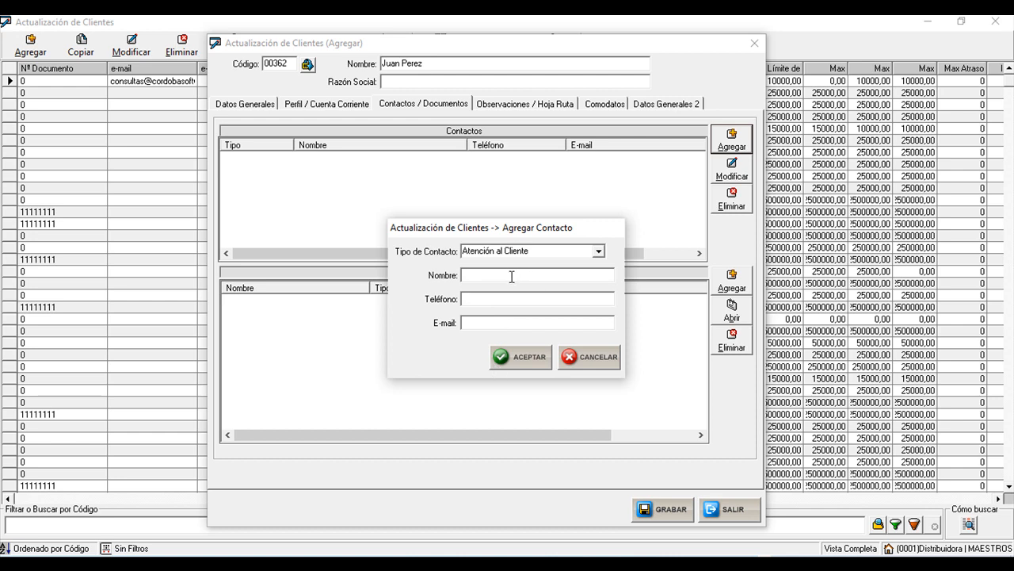
{"action": "key", "text": "Tab"}
{"action": "left_click", "coordinate": [586, 358]}
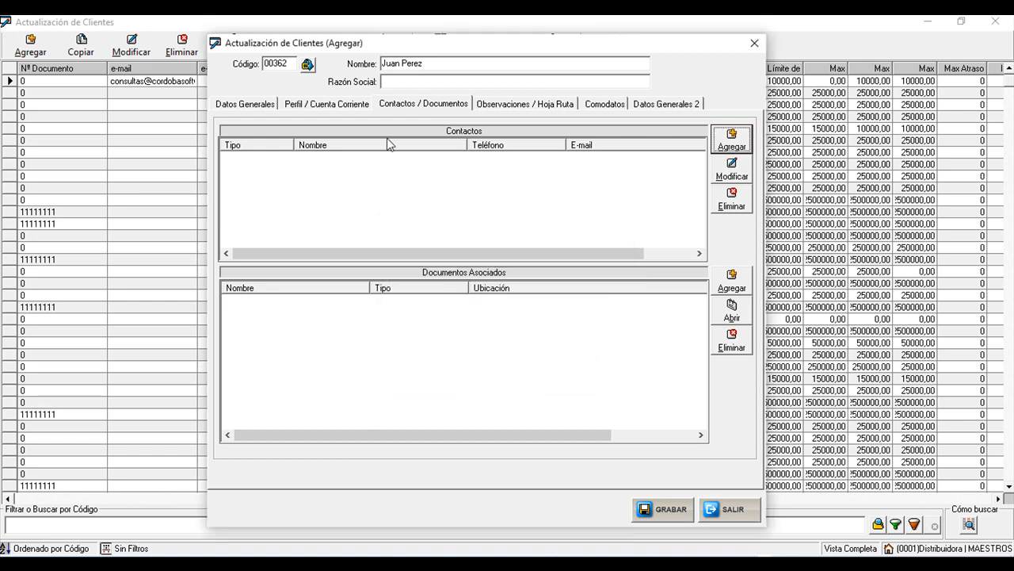
{"action": "left_click", "coordinate": [341, 108]}
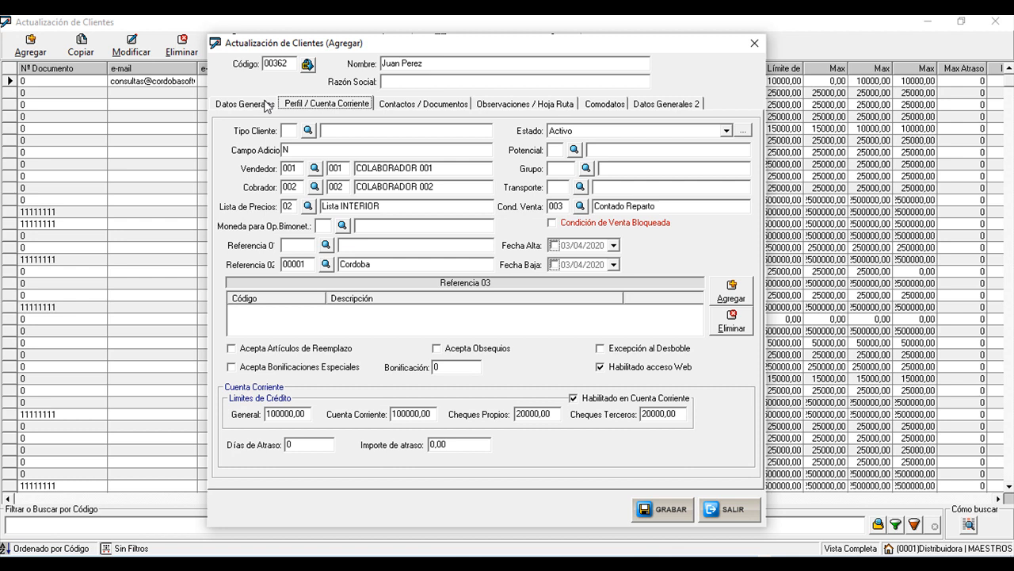
- Review the Datos Generales and Perfil tabs, then save client 00362 with Grabar, confirming Sí
{"action": "left_click", "coordinate": [267, 108]}
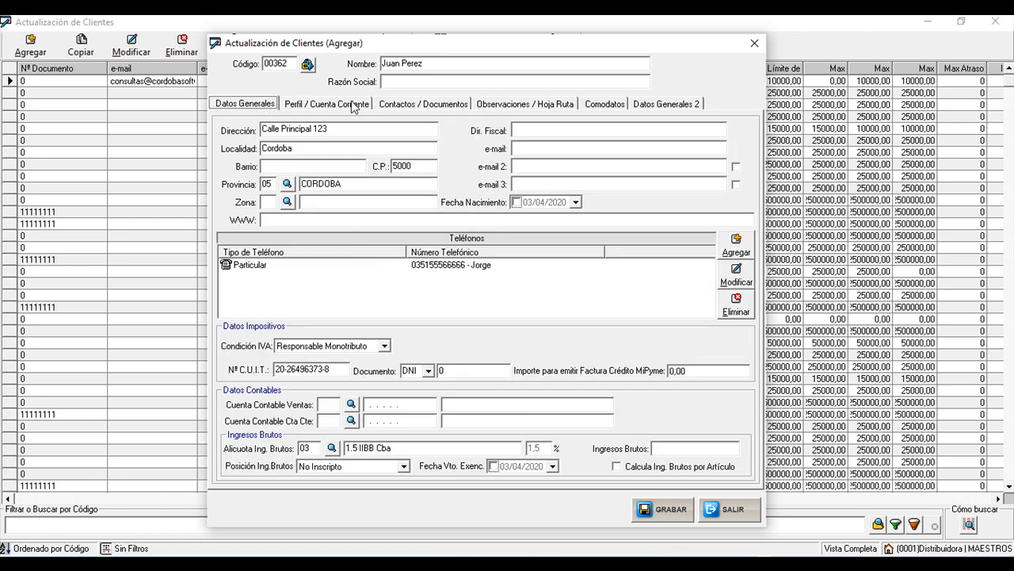
{"action": "left_click", "coordinate": [314, 110]}
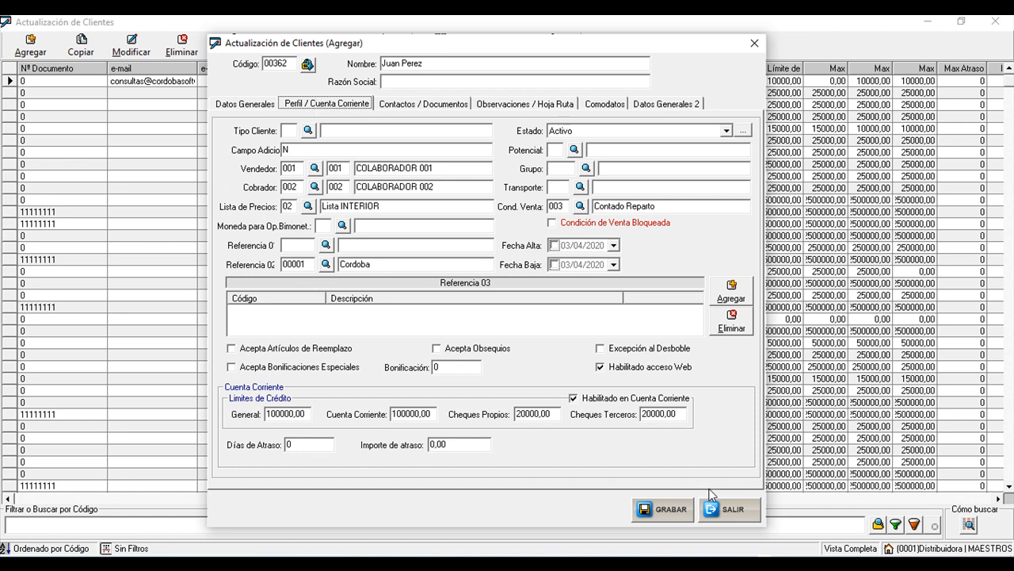
{"action": "left_click", "coordinate": [666, 510]}
{"action": "left_click", "coordinate": [510, 342]}
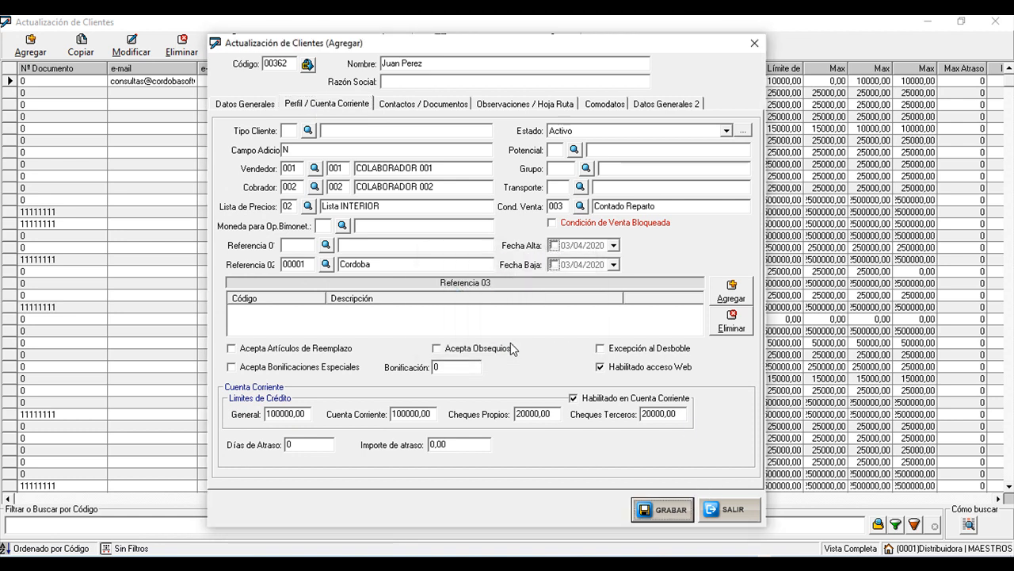